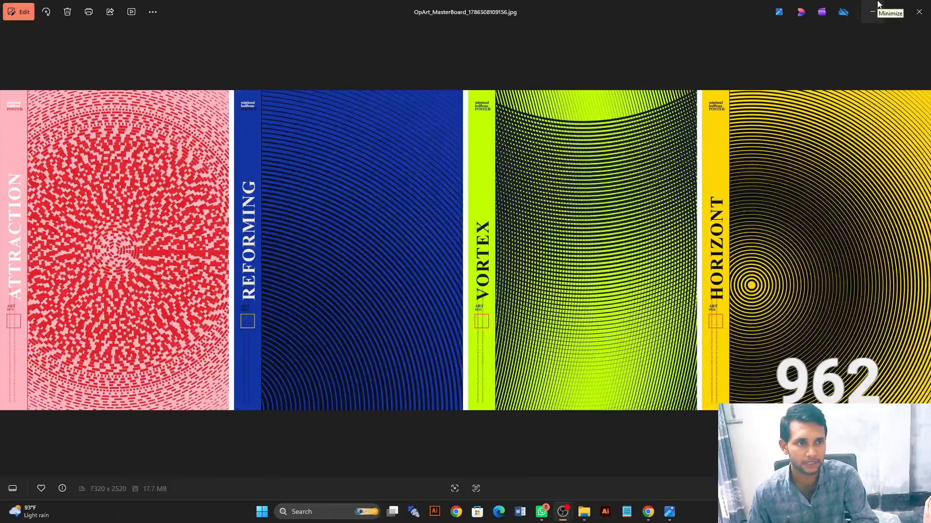
- Examine the four op-art posters in OpArt_MasterBoard_1786508109156.jpg up close and as a whole
{"action": "scroll", "coordinate": [175, 211], "scroll_direction": "up", "scroll_amount": 2}
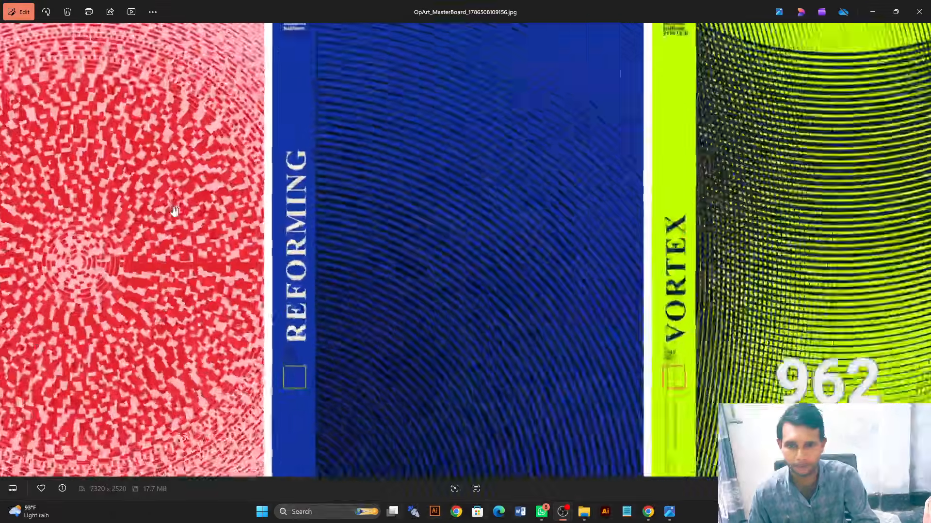
{"action": "scroll", "coordinate": [174, 211], "scroll_direction": "up", "scroll_amount": 1}
{"action": "left_click_drag", "start_coordinate": [175, 211], "coordinate": [297, 248]}
{"action": "scroll", "coordinate": [346, 235], "scroll_direction": "down", "scroll_amount": 3}
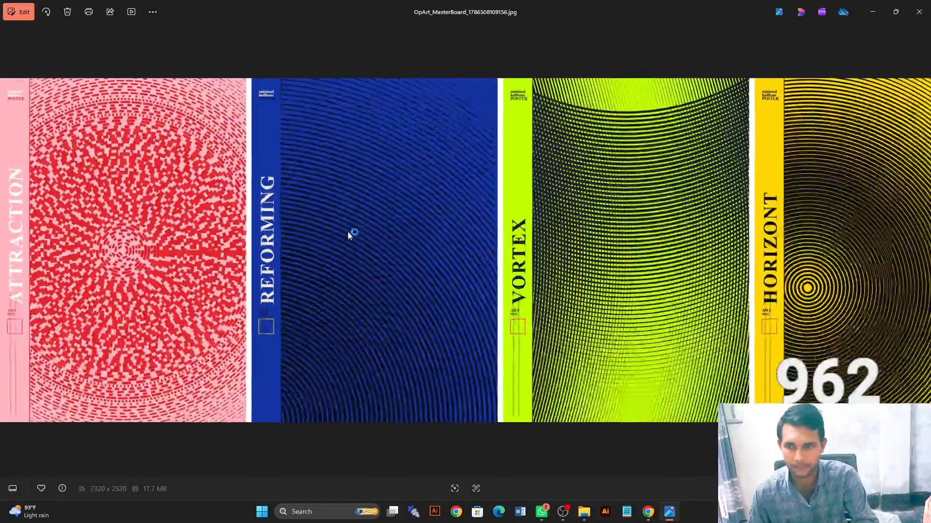
{"action": "scroll", "coordinate": [347, 232], "scroll_direction": "down", "scroll_amount": 1}
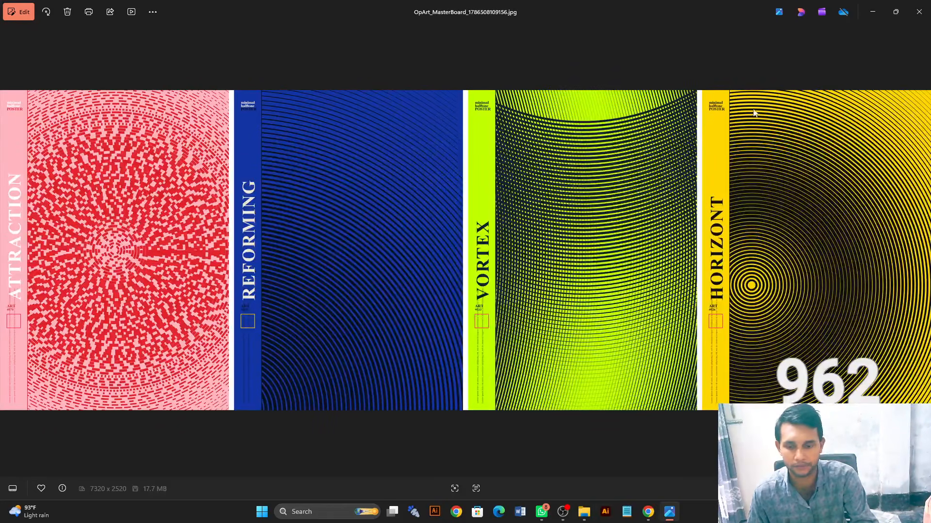
- Put the image viewer away and switch to the Design Dynamic Lab poster generator page in Chrome
{"action": "left_click", "coordinate": [873, 13]}
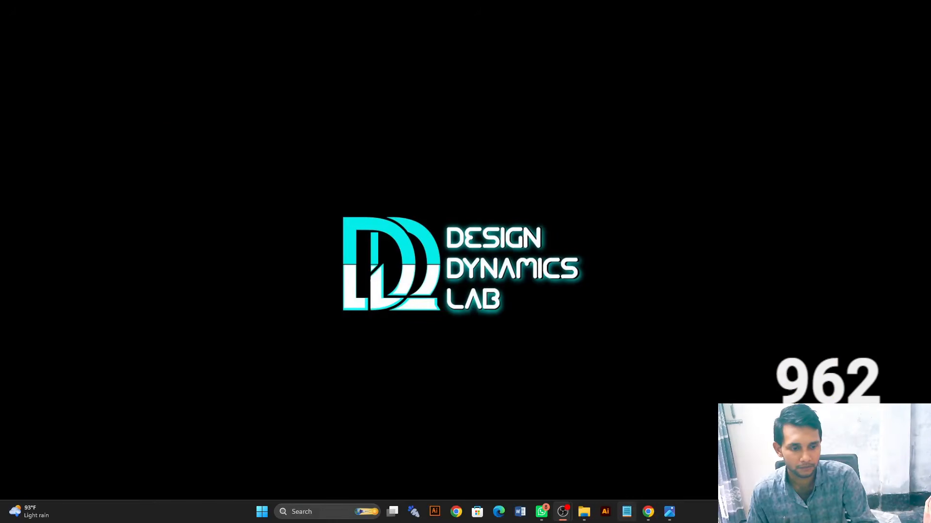
{"action": "mouse_move", "coordinate": [648, 512]}
{"action": "left_click", "coordinate": [647, 464]}
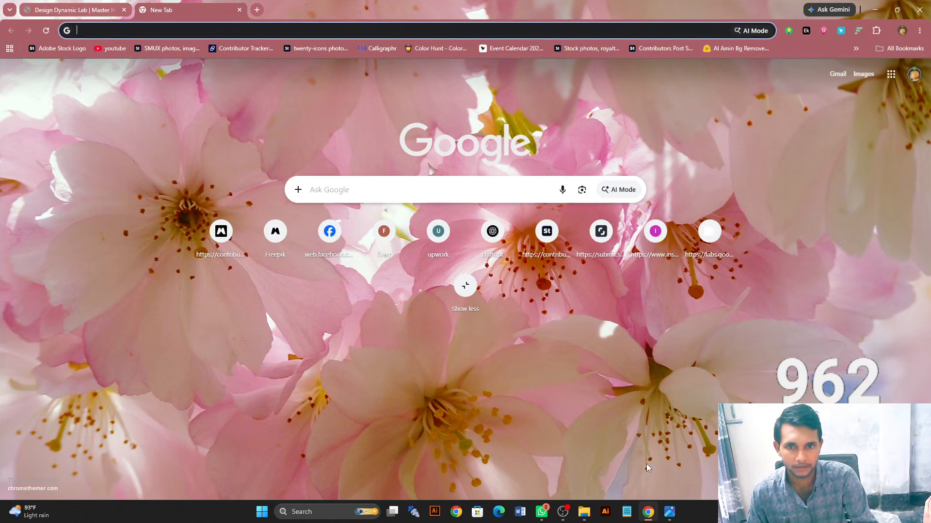
{"action": "left_click", "coordinate": [70, 10]}
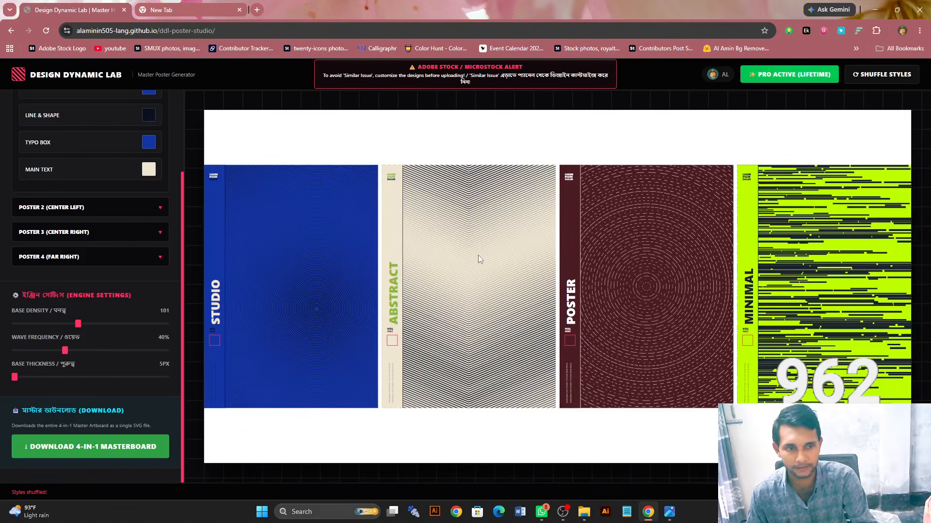
- Shuffle the styles of the four-poster board repeatedly to generate different titles, colours and line patterns
{"action": "left_click", "coordinate": [874, 81]}
{"action": "left_click", "coordinate": [874, 81]}
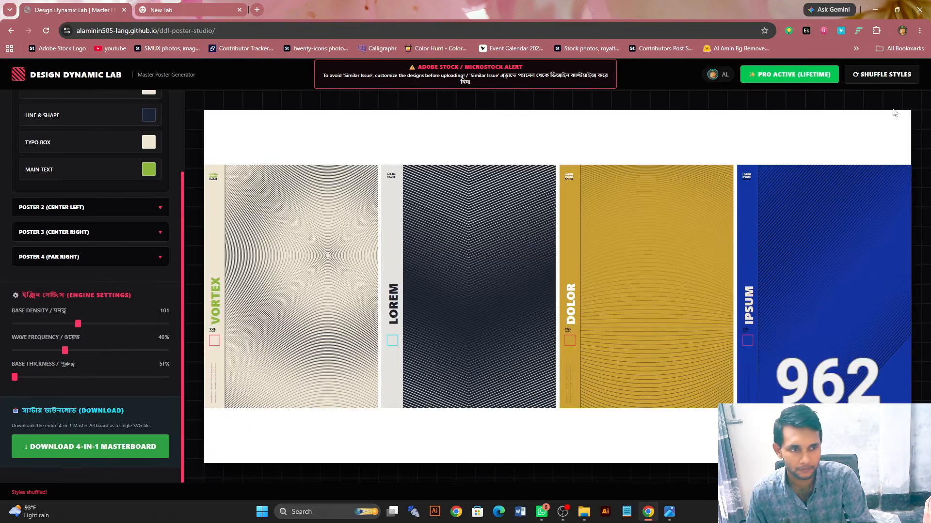
{"action": "left_click", "coordinate": [875, 78]}
{"action": "left_click", "coordinate": [875, 78]}
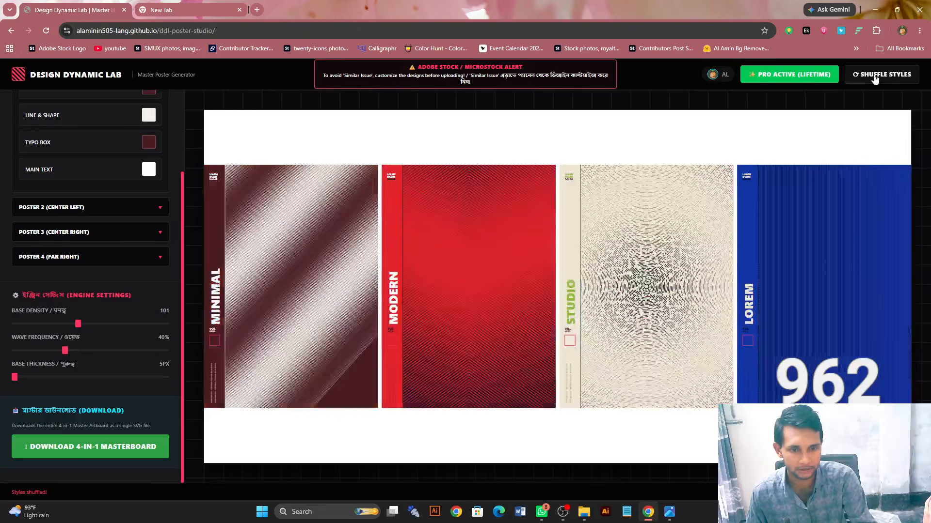
{"action": "left_click", "coordinate": [875, 78]}
{"action": "left_click", "coordinate": [876, 78]}
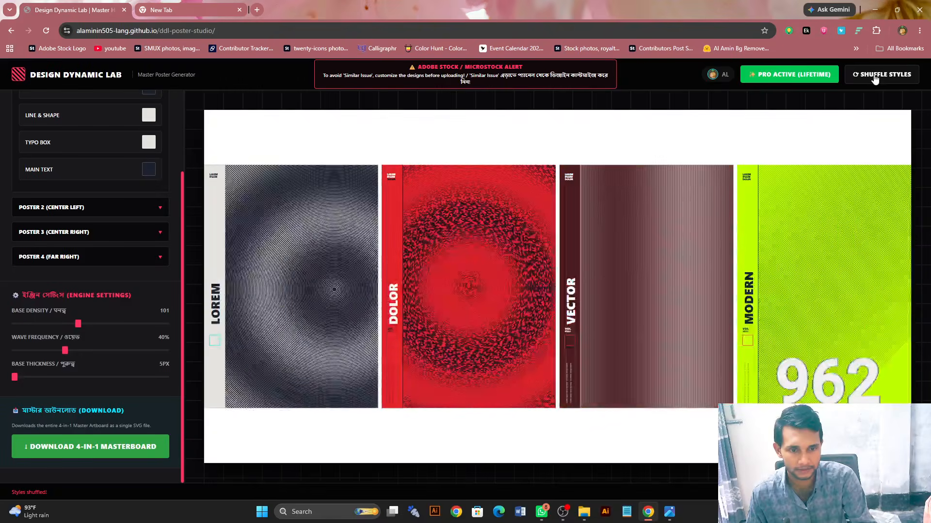
{"action": "left_click", "coordinate": [875, 78]}
{"action": "left_click", "coordinate": [875, 78]}
{"action": "left_click", "coordinate": [876, 79]}
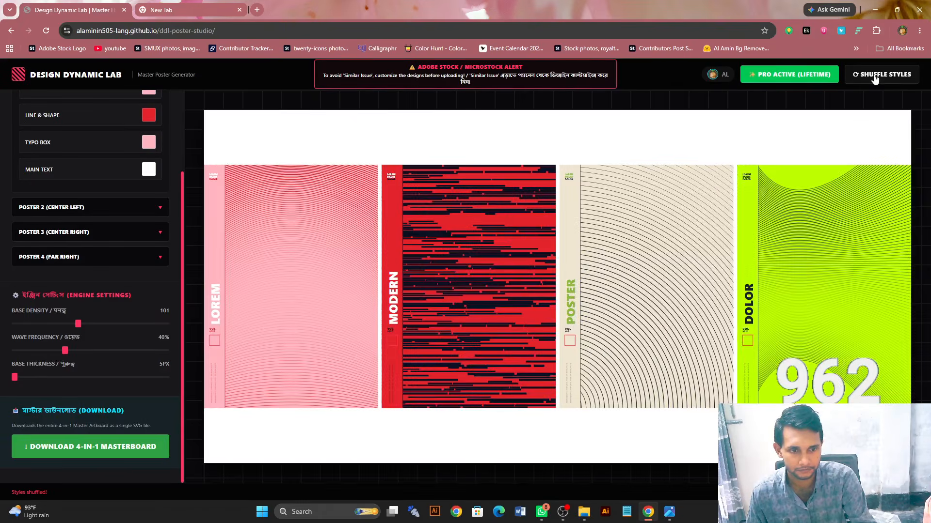
{"action": "left_click", "coordinate": [876, 78]}
{"action": "left_click", "coordinate": [875, 78]}
{"action": "left_click", "coordinate": [876, 78]}
{"action": "left_click", "coordinate": [876, 78]}
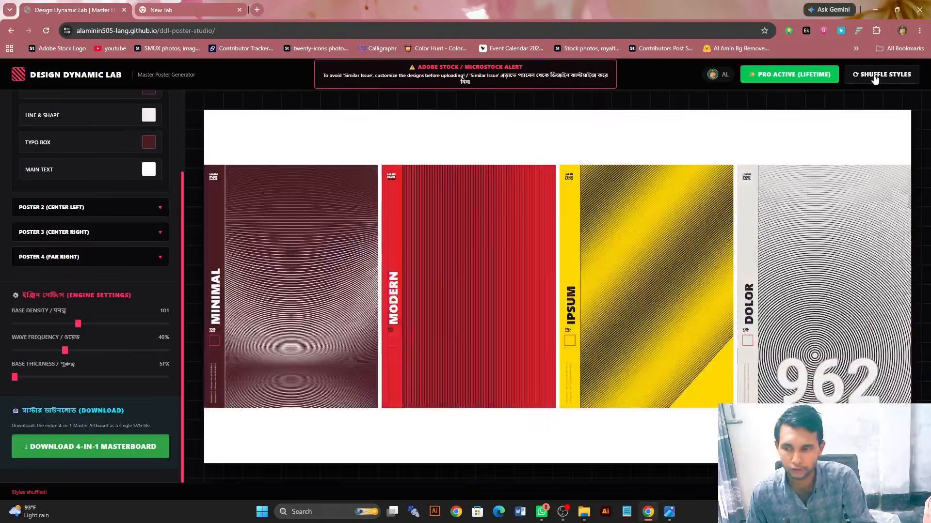
{"action": "left_click", "coordinate": [875, 78]}
{"action": "left_click", "coordinate": [876, 78]}
{"action": "left_click", "coordinate": [875, 78]}
{"action": "left_click", "coordinate": [876, 79]}
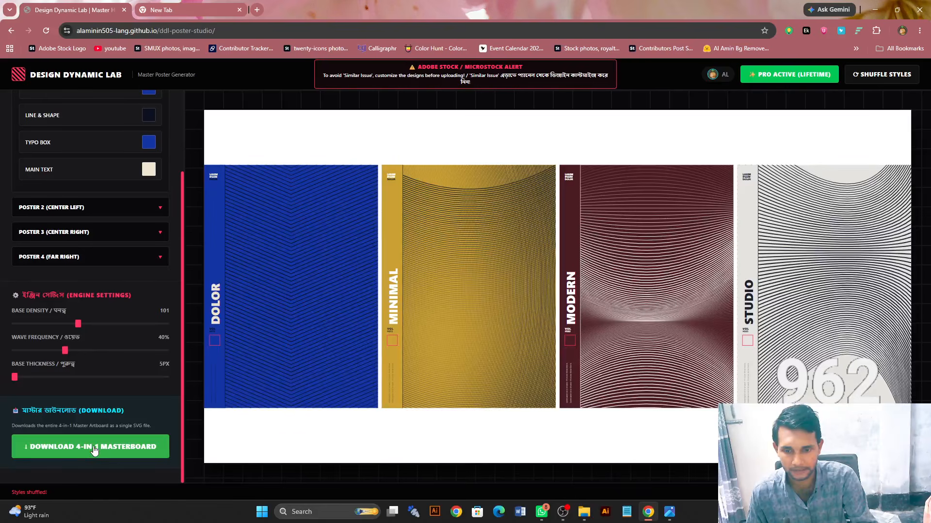
{"action": "left_click", "coordinate": [880, 77]}
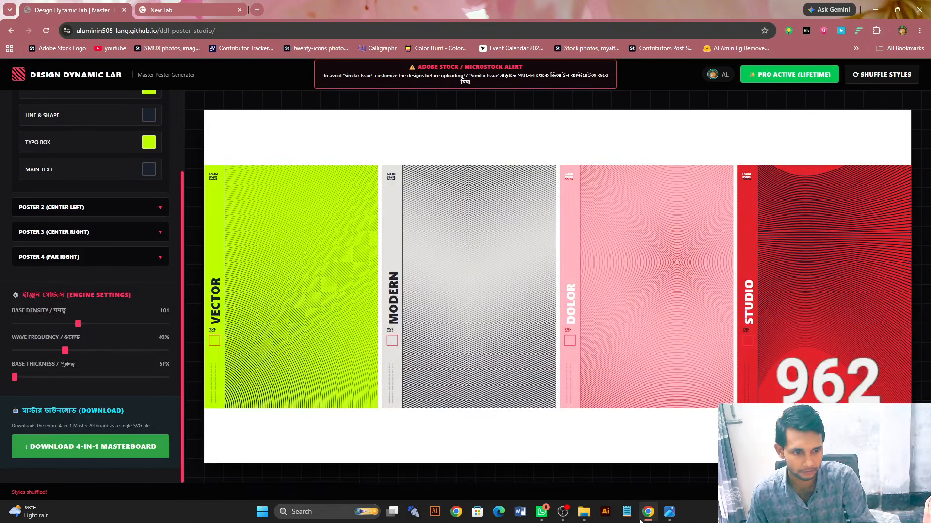
- Launch Adobe Illustrator in the background and shuffle the poster styles four more times
{"action": "left_click", "coordinate": [605, 517]}
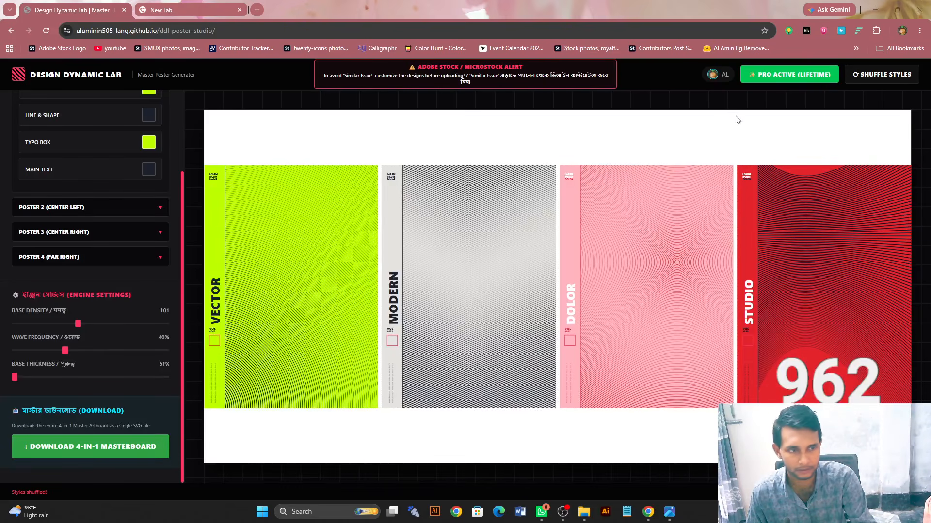
{"action": "left_click", "coordinate": [870, 82]}
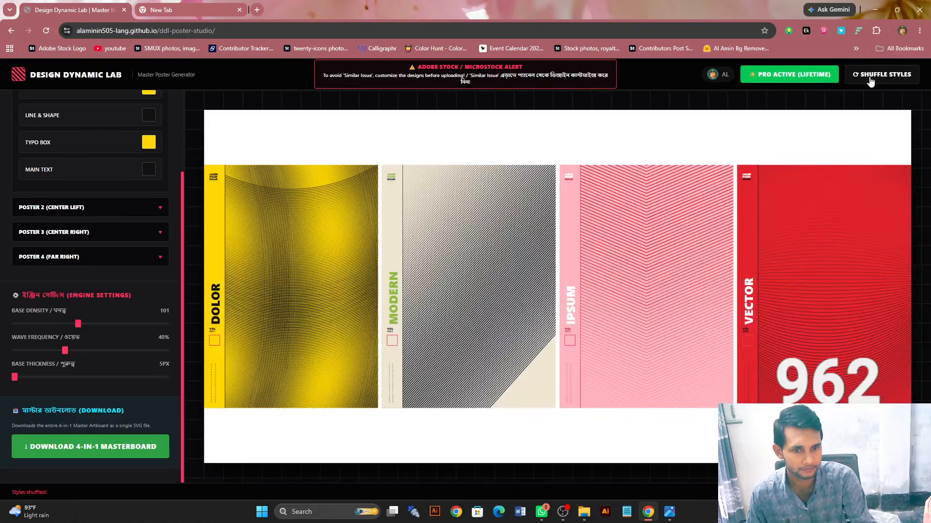
{"action": "left_click", "coordinate": [870, 82]}
{"action": "left_click", "coordinate": [870, 83]}
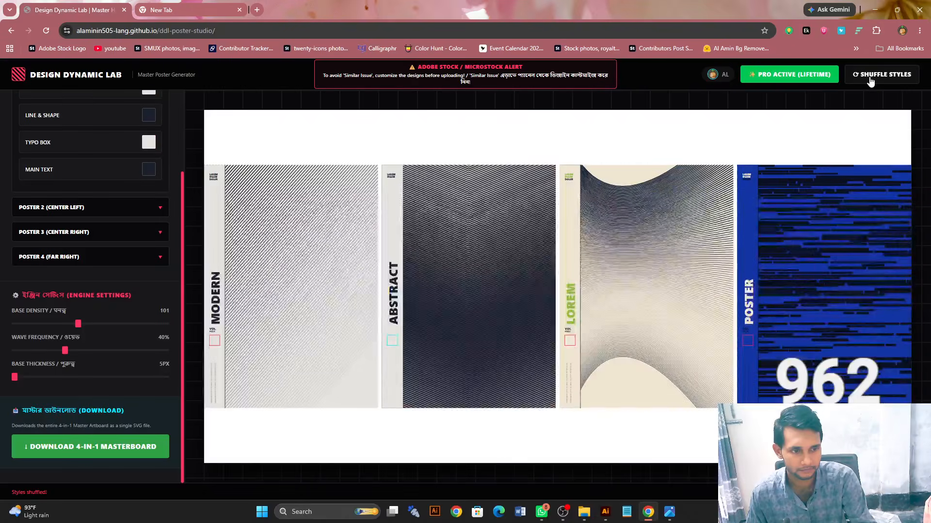
{"action": "left_click", "coordinate": [870, 83]}
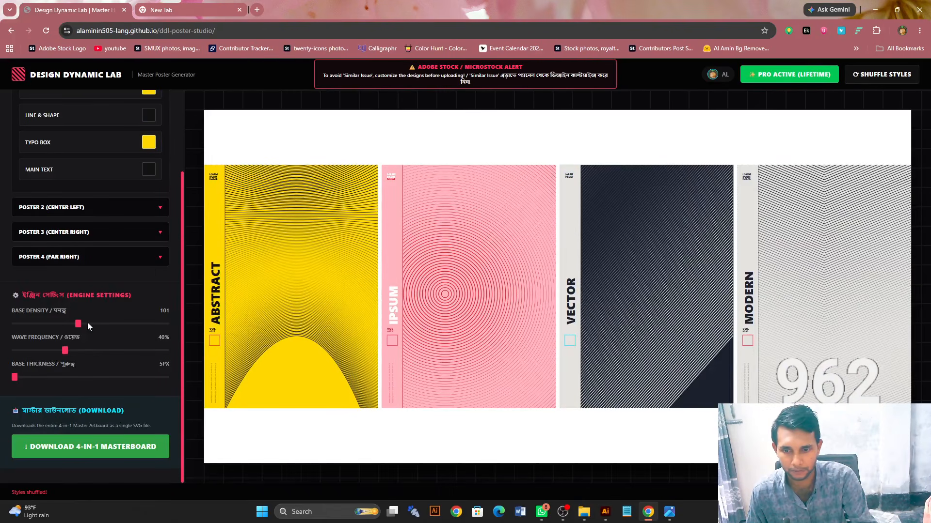
- Set the background of Poster 1 (Far Left) to bright green, RGB 0, 255, 123
{"action": "scroll", "coordinate": [130, 269], "scroll_direction": "up", "scroll_amount": 3}
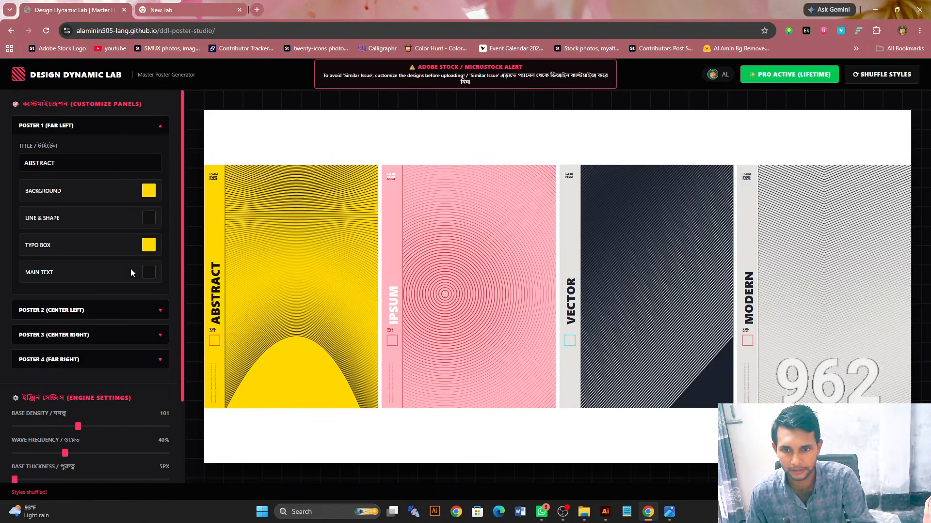
{"action": "left_click", "coordinate": [104, 129]}
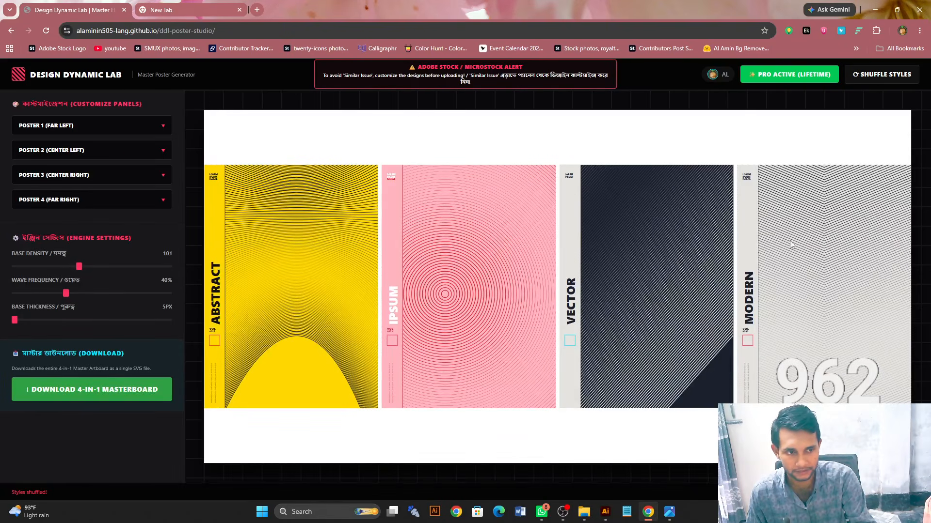
{"action": "left_click", "coordinate": [100, 130]}
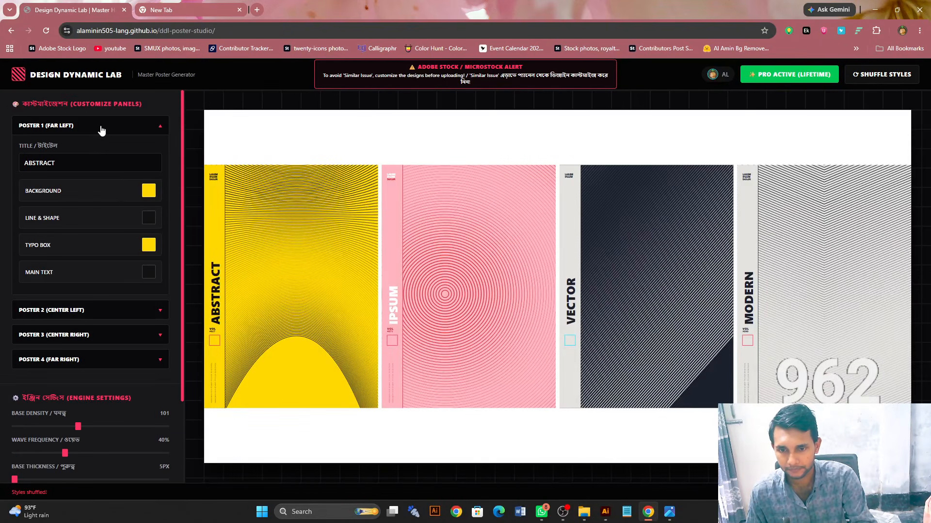
{"action": "left_click", "coordinate": [149, 190]}
{"action": "left_click_drag", "start_coordinate": [189, 277], "coordinate": [223, 275]}
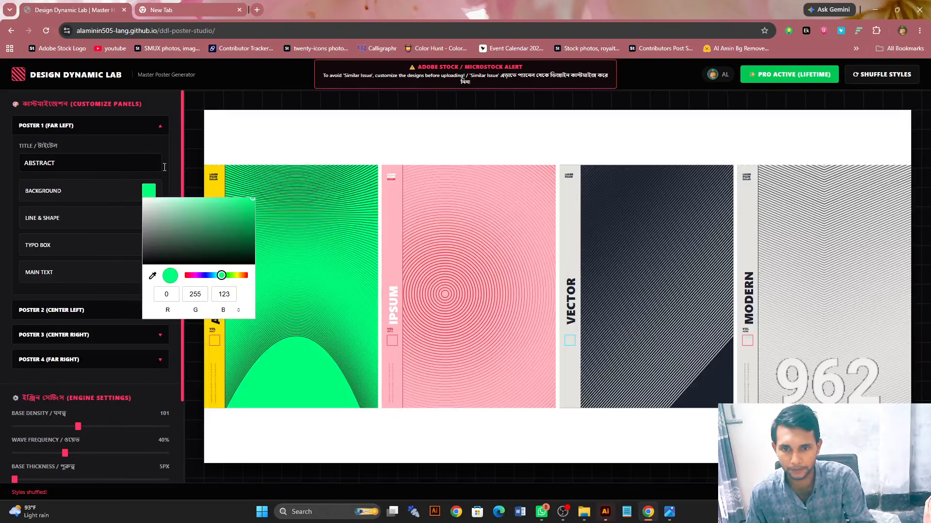
{"action": "left_click", "coordinate": [131, 127]}
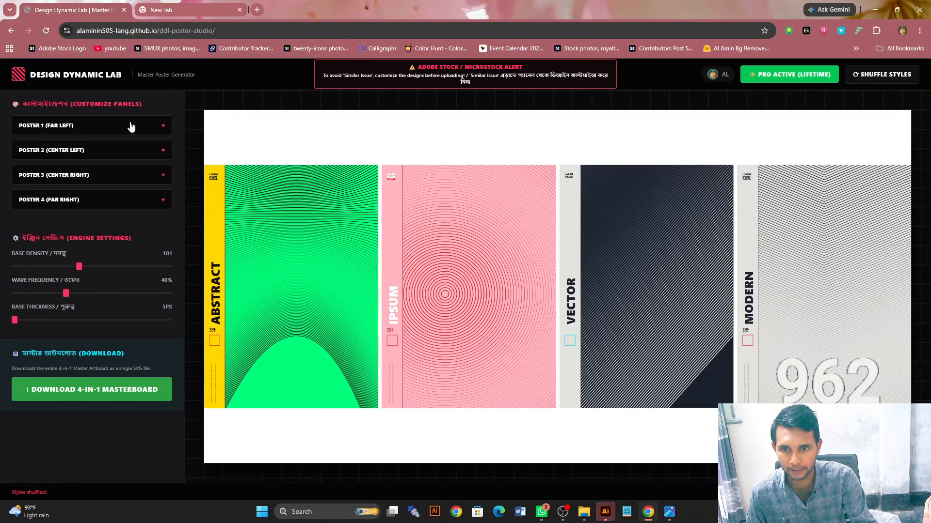
- Set the background of Poster 2 (Center Left) to dark reddish brown, RGB 90, 58, 63
{"action": "left_click", "coordinate": [112, 156]}
{"action": "left_click", "coordinate": [146, 215]}
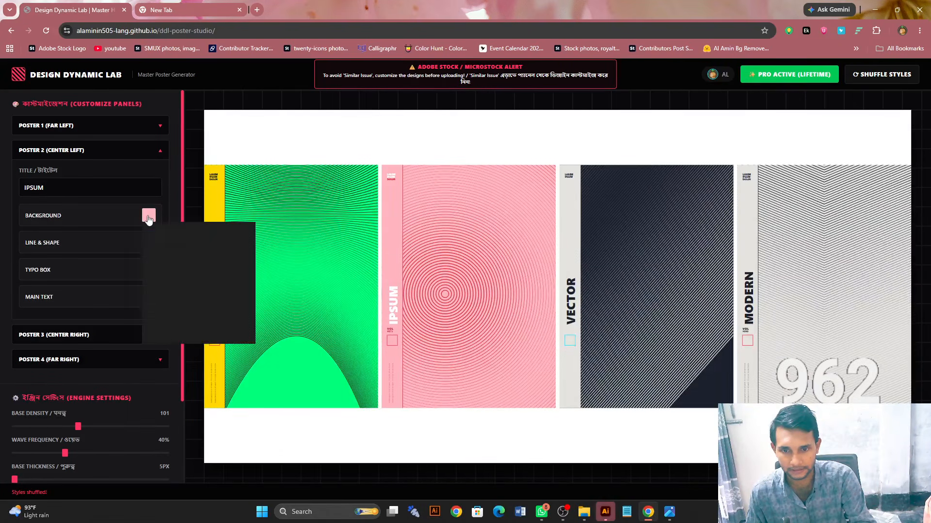
{"action": "left_click", "coordinate": [210, 258]}
{"action": "left_click_drag", "start_coordinate": [214, 262], "coordinate": [183, 266]}
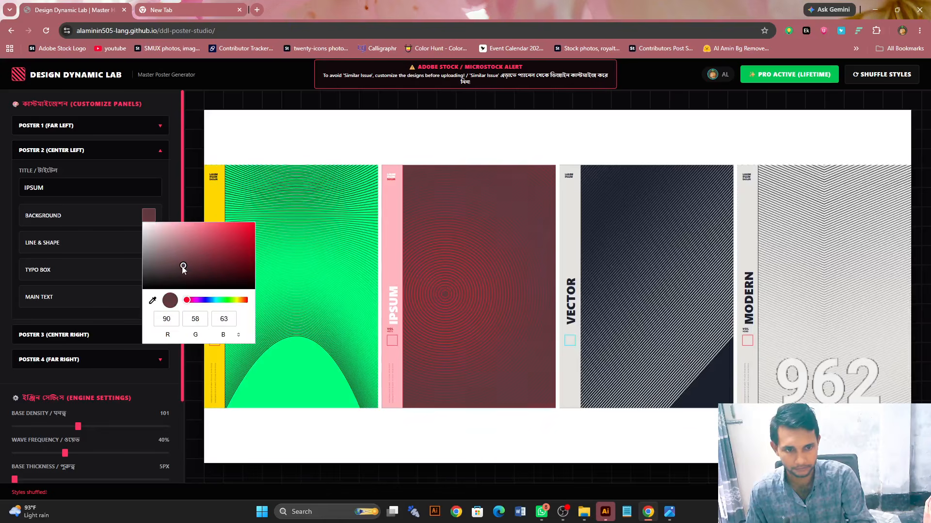
{"action": "left_click", "coordinate": [639, 227]}
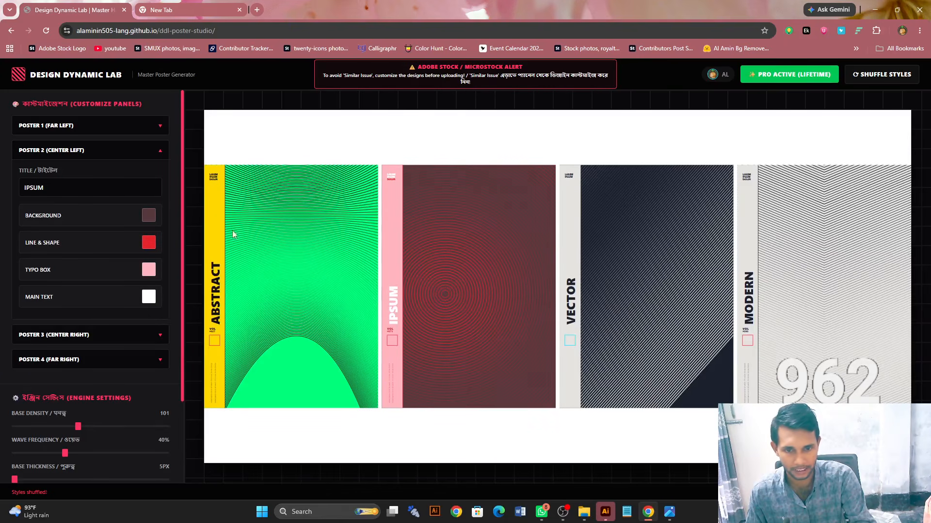
{"action": "left_click", "coordinate": [137, 189]}
{"action": "left_click", "coordinate": [129, 261]}
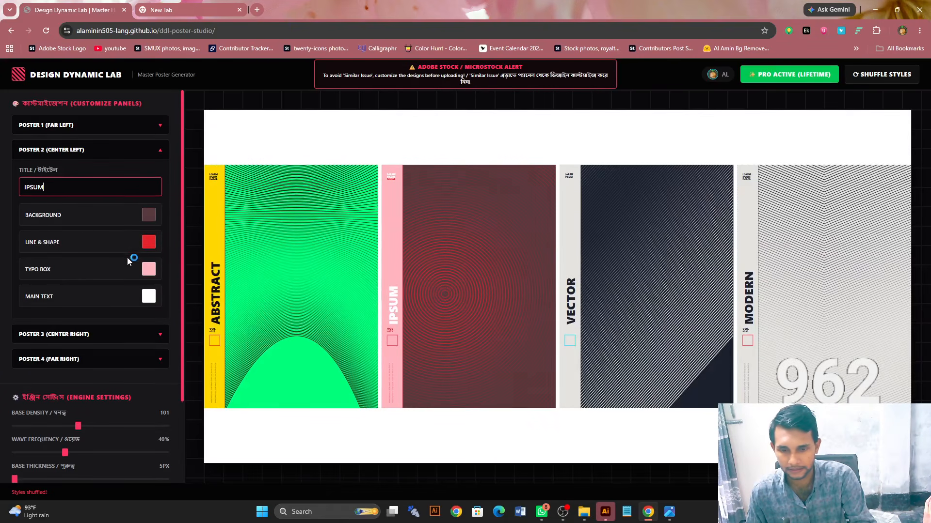
{"action": "scroll", "coordinate": [129, 260], "scroll_direction": "down", "scroll_amount": 2}
{"action": "scroll", "coordinate": [128, 261], "scroll_direction": "up", "scroll_amount": 2}
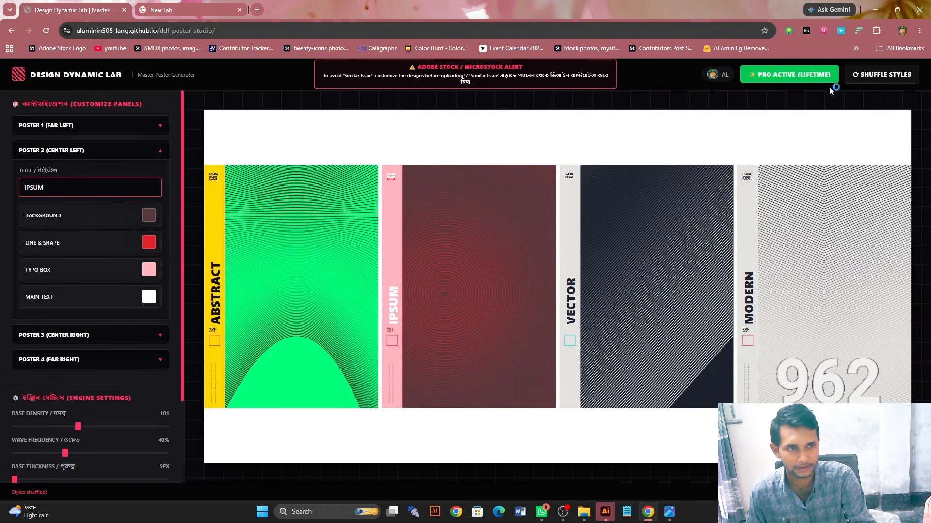
- Shuffle the poster styles twice and set the engine's base thickness to 8 px
{"action": "left_click", "coordinate": [883, 75]}
{"action": "left_click", "coordinate": [884, 75]}
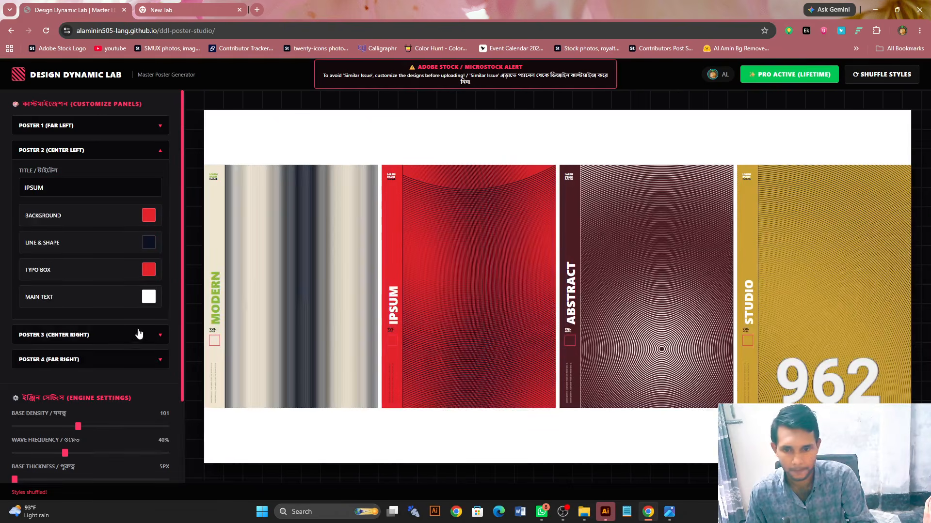
{"action": "scroll", "coordinate": [137, 333], "scroll_direction": "down", "scroll_amount": 2}
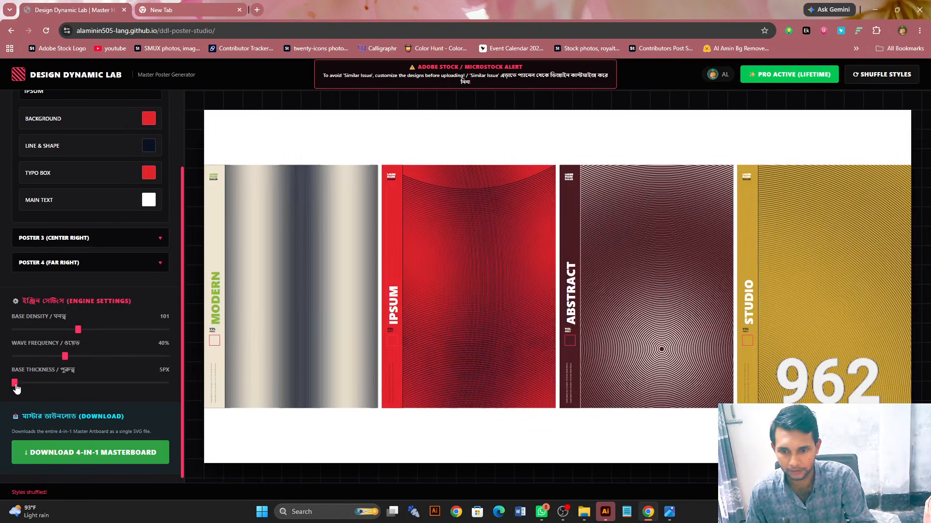
{"action": "left_click_drag", "start_coordinate": [15, 384], "coordinate": [21, 385]}
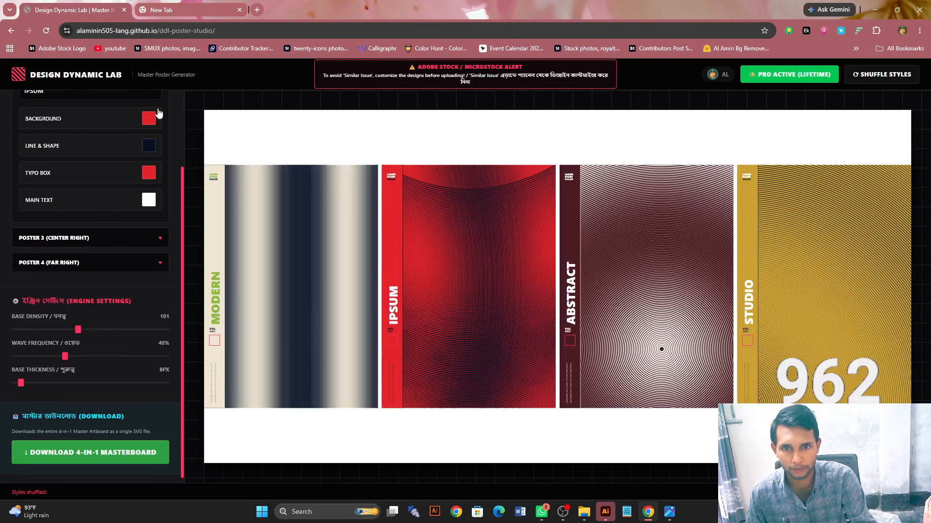
- Reload the poster generator page and shuffle the styles twice with the default engine settings
{"action": "left_click", "coordinate": [231, 28]}
{"action": "key", "text": "Return"}
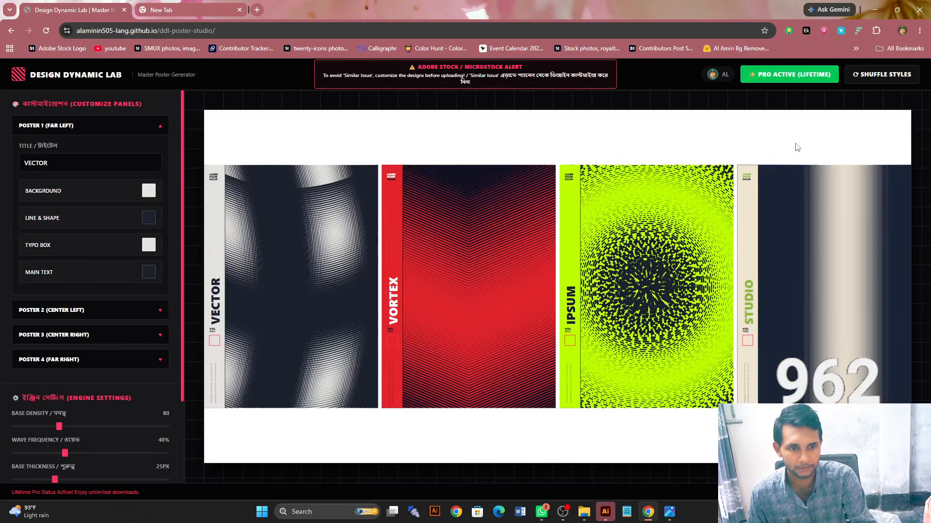
{"action": "left_click", "coordinate": [871, 75]}
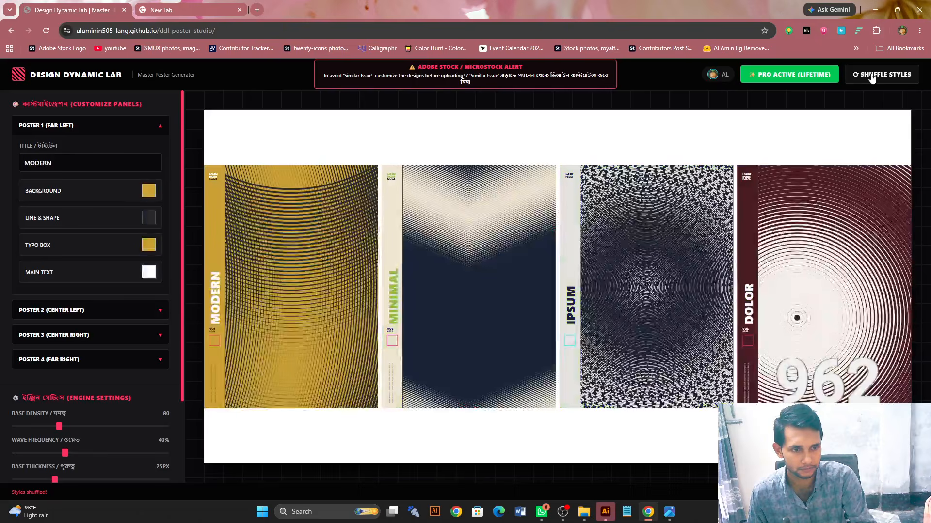
{"action": "left_click", "coordinate": [871, 76]}
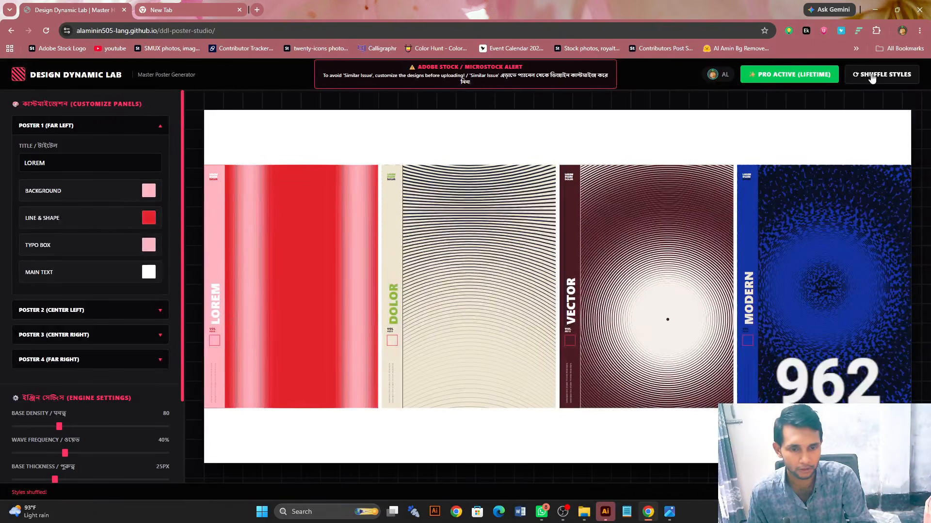
- Reload the generator page again to start from a fresh set of four posters
{"action": "left_click", "coordinate": [237, 25]}
{"action": "key", "text": "Return"}
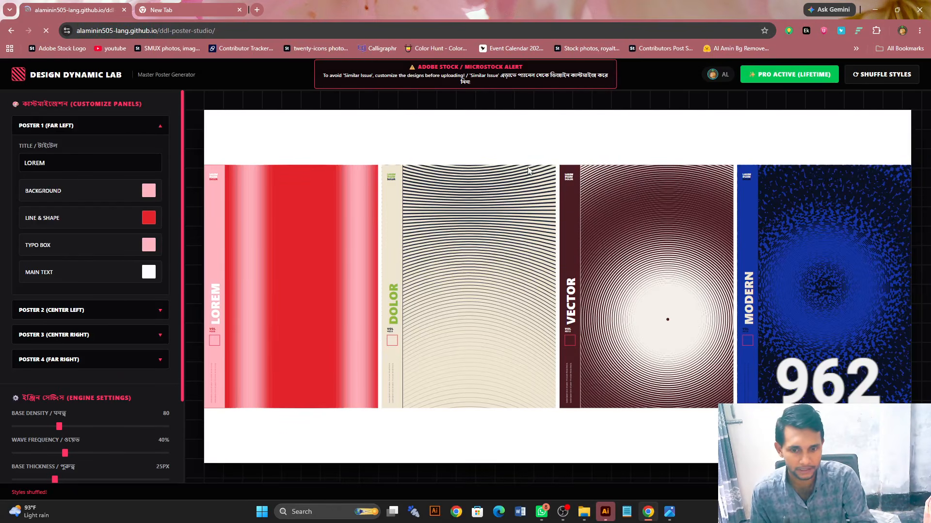
{"action": "scroll", "coordinate": [94, 345], "scroll_direction": "down", "scroll_amount": 2}
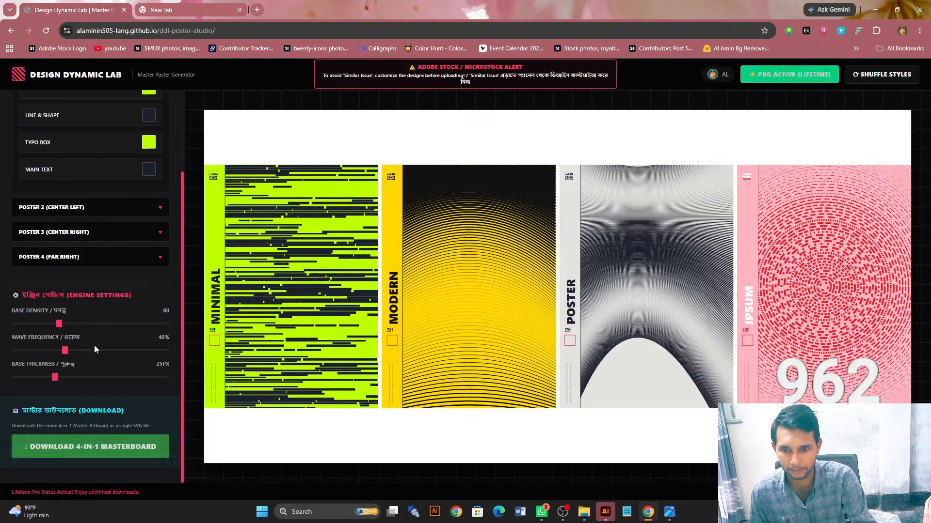
- Download the 4-in-1 masterboard as an SVG into the "my logo design 2025" folder and open it in Illustrator
{"action": "left_click", "coordinate": [104, 450]}
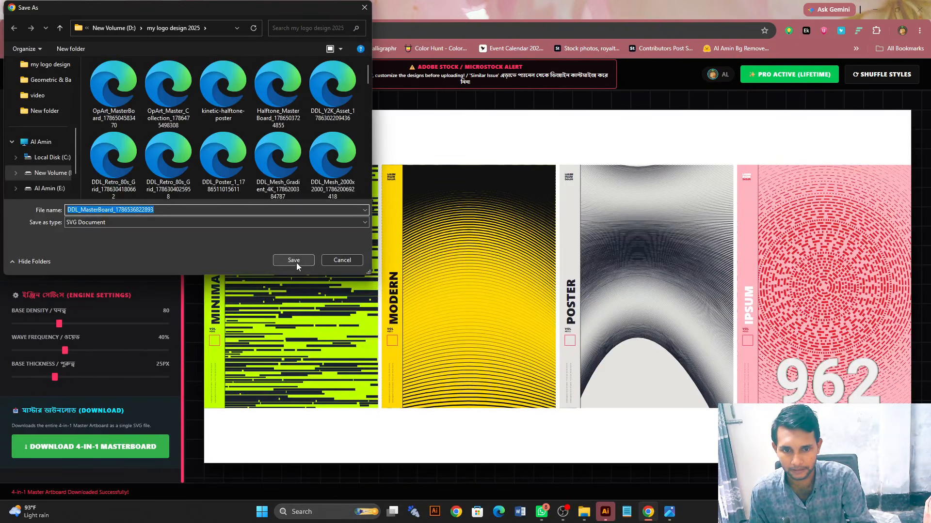
{"action": "left_click", "coordinate": [293, 262]}
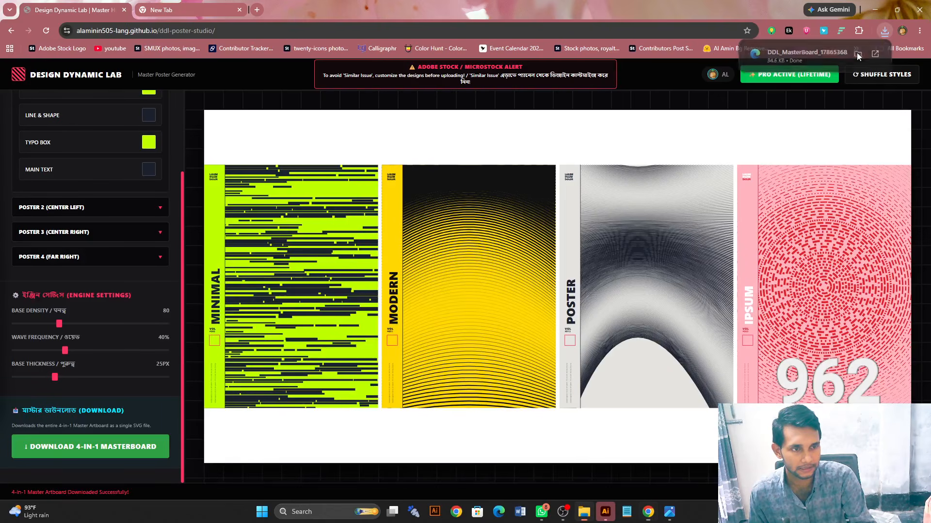
{"action": "left_click", "coordinate": [857, 55]}
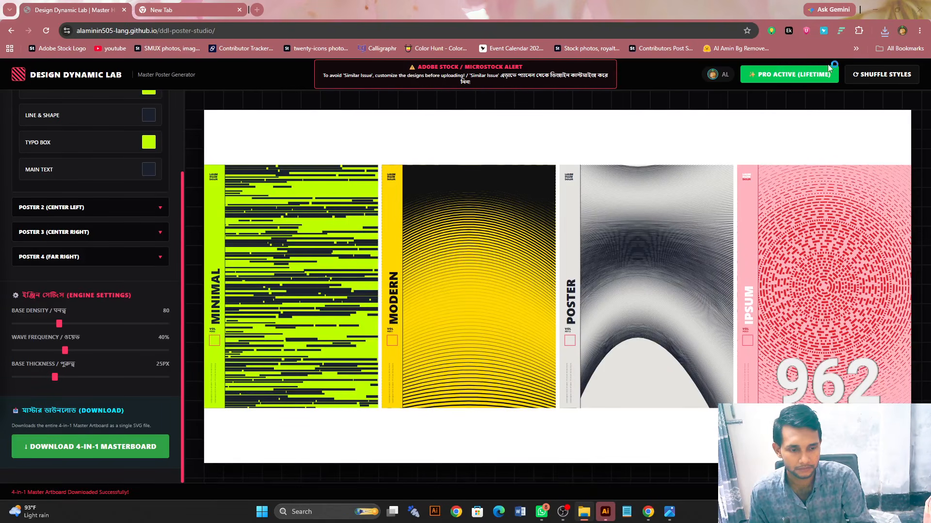
{"action": "left_click", "coordinate": [605, 514]}
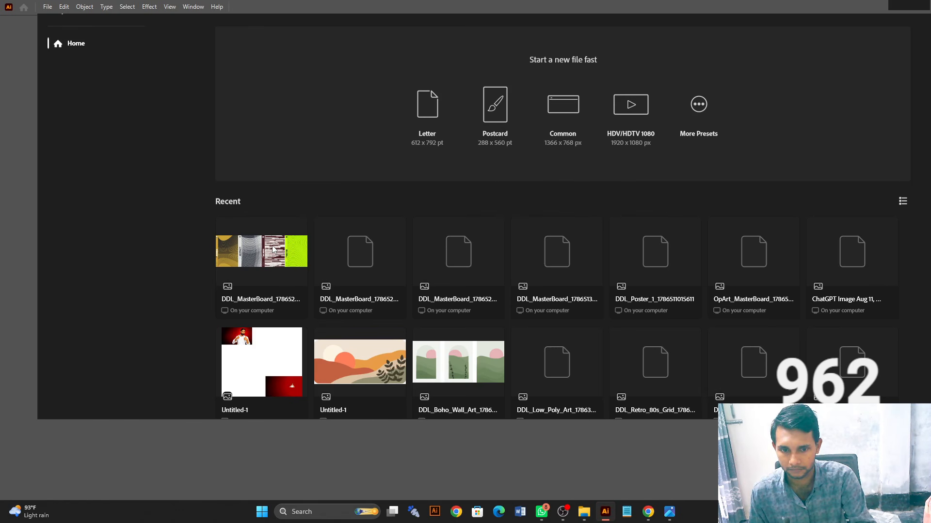
{"action": "left_click", "coordinate": [266, 284]}
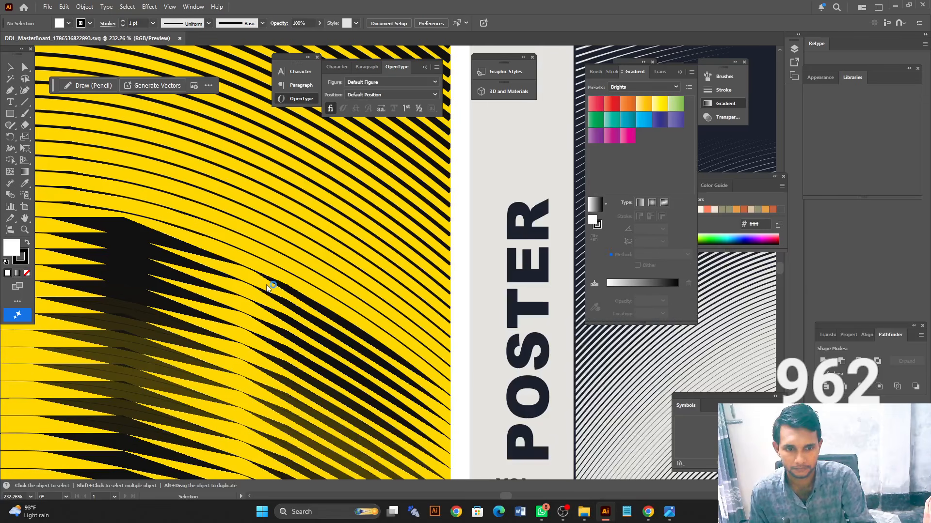
- Examine the vector line patterns of the four posters on the imported masterboard, both close up and as a whole
{"action": "scroll", "coordinate": [279, 286], "scroll_direction": "up", "scroll_amount": 2}
{"action": "scroll", "coordinate": [280, 286], "scroll_direction": "up", "scroll_amount": 1}
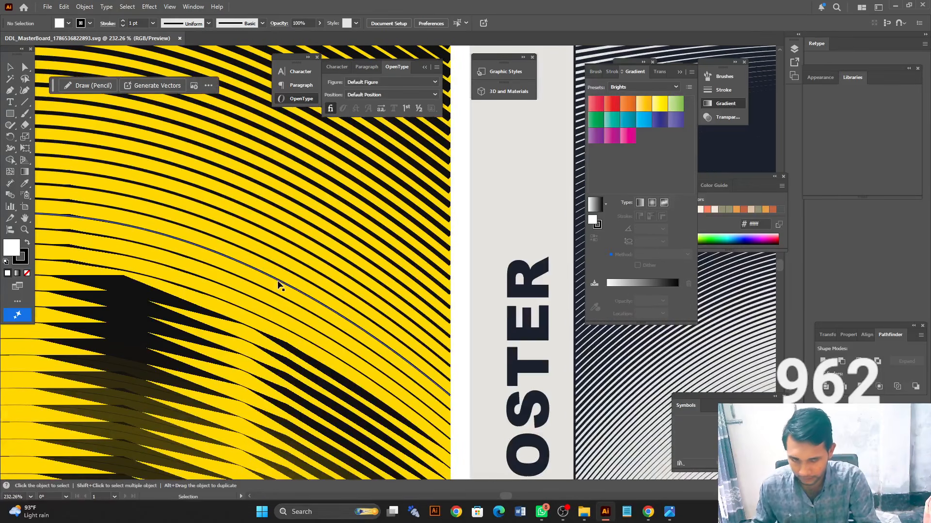
{"action": "left_click", "coordinate": [375, 236], "text": "alt"}
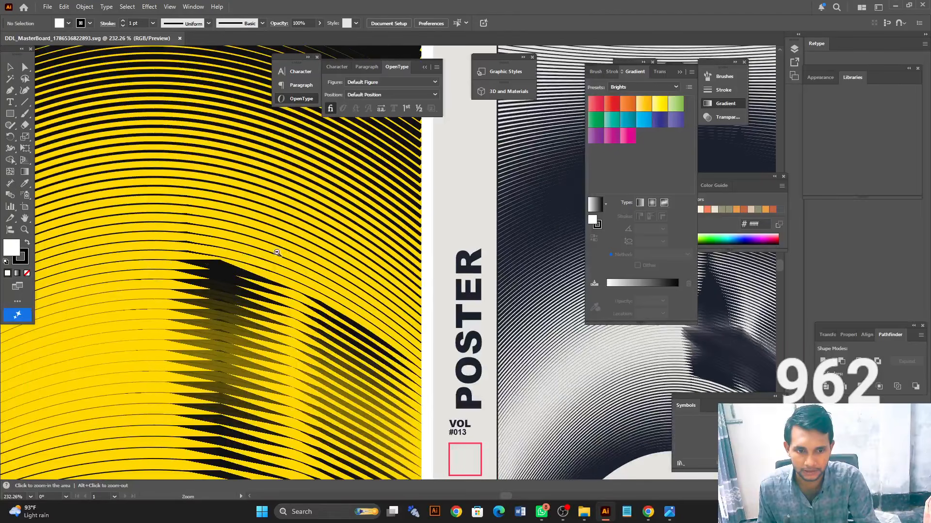
{"action": "left_click_drag", "start_coordinate": [276, 252], "coordinate": [214, 253]}
{"action": "left_click_drag", "start_coordinate": [336, 252], "coordinate": [281, 251]}
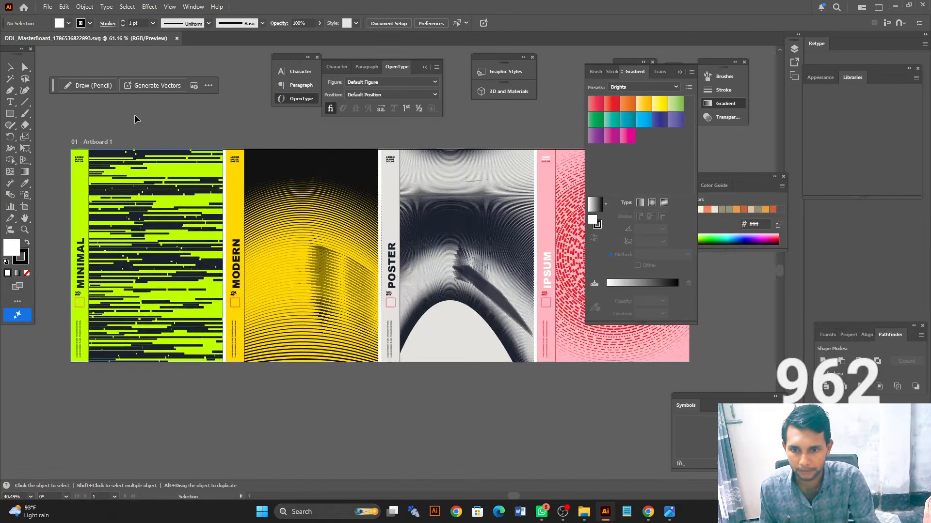
{"action": "left_click_drag", "start_coordinate": [87, 153], "coordinate": [304, 166]}
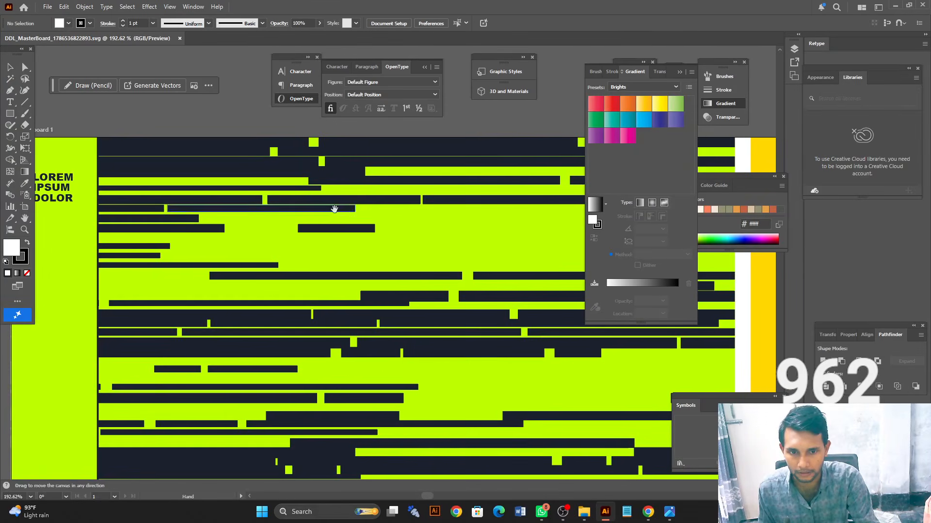
{"action": "left_click_drag", "start_coordinate": [334, 209], "coordinate": [170, 248]}
{"action": "left_click_drag", "start_coordinate": [346, 332], "coordinate": [94, 276]}
{"action": "mouse_move", "coordinate": [330, 290]}
{"action": "left_mouse_down"}
{"action": "mouse_move", "coordinate": [489, 288]}
{"action": "mouse_move", "coordinate": [317, 285]}
{"action": "left_mouse_up"}
{"action": "left_click_drag", "start_coordinate": [532, 274], "coordinate": [331, 273]}
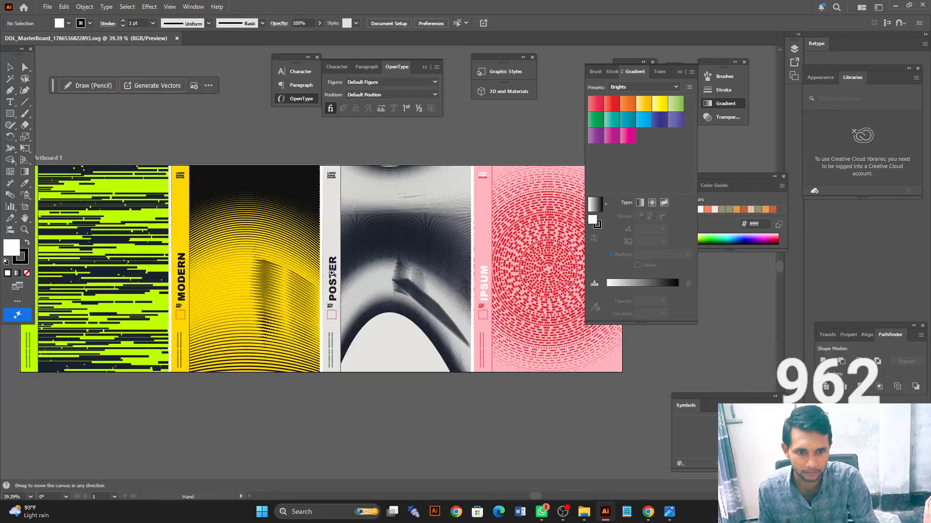
{"action": "left_click_drag", "start_coordinate": [404, 268], "coordinate": [629, 265]}
{"action": "mouse_move", "coordinate": [415, 310]}
{"action": "left_mouse_down"}
{"action": "mouse_move", "coordinate": [579, 313]}
{"action": "mouse_move", "coordinate": [189, 315]}
{"action": "left_mouse_up"}
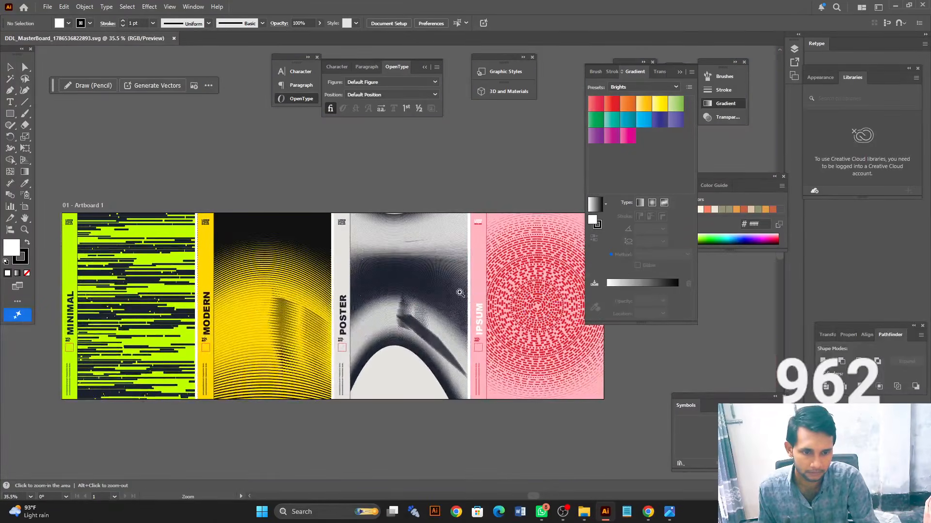
{"action": "left_click_drag", "start_coordinate": [458, 293], "coordinate": [658, 294]}
{"action": "left_click_drag", "start_coordinate": [313, 309], "coordinate": [153, 313]}
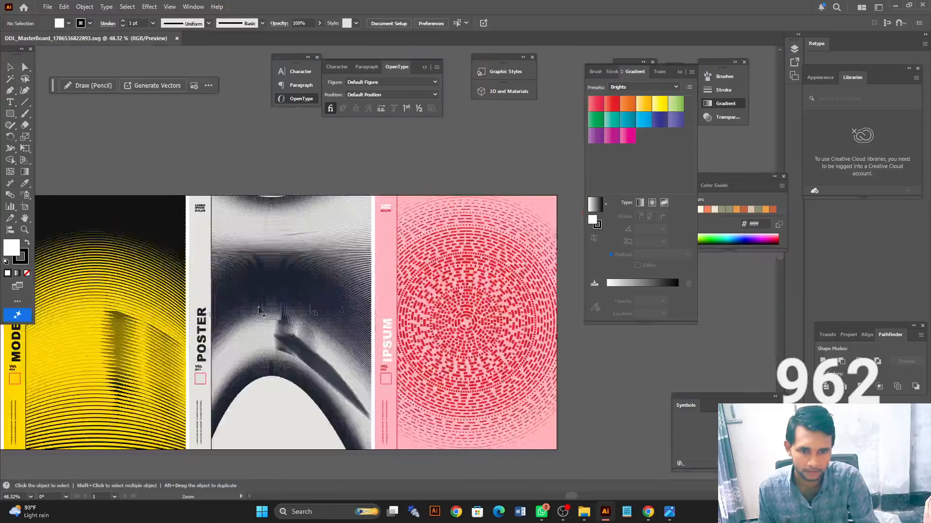
{"action": "left_click_drag", "start_coordinate": [340, 301], "coordinate": [127, 300]}
{"action": "left_click_drag", "start_coordinate": [225, 303], "coordinate": [446, 293]}
{"action": "left_click_drag", "start_coordinate": [366, 276], "coordinate": [420, 270]}
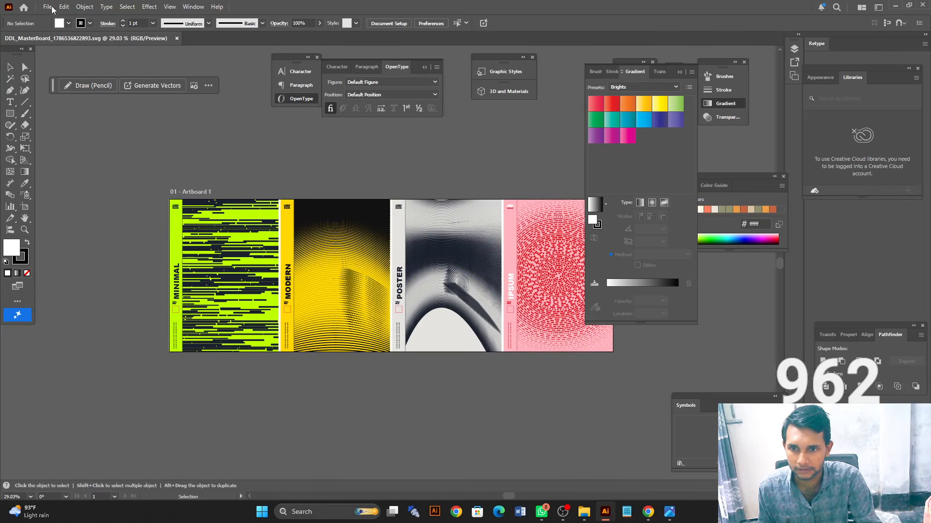
- Inspect the small vertical text in the sidebar of the third poster, titled POSTER, and review the whole artboard
{"action": "key", "text": "ctrl+space"}
{"action": "mouse_move", "coordinate": [180, 208]}
{"action": "left_mouse_down"}
{"action": "mouse_move", "coordinate": [325, 220]}
{"action": "mouse_move", "coordinate": [192, 216]}
{"action": "left_mouse_up"}
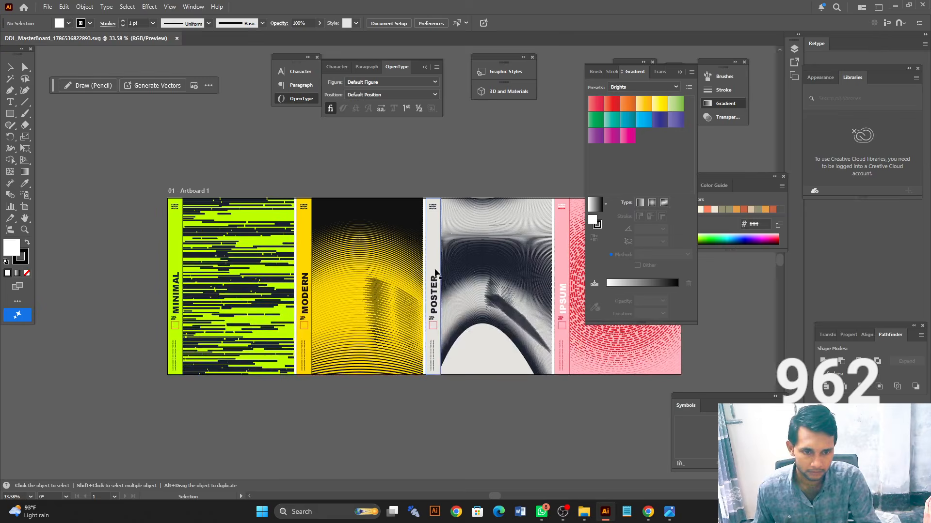
{"action": "key", "text": "ctrl+space"}
{"action": "left_click_drag", "start_coordinate": [435, 358], "coordinate": [530, 355]}
{"action": "scroll", "coordinate": [434, 341], "scroll_direction": "down", "scroll_amount": 5}
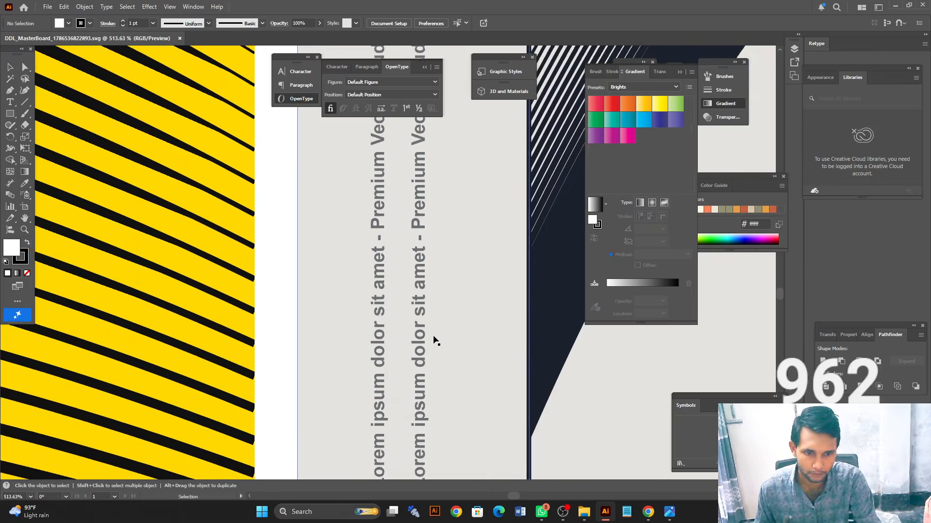
{"action": "scroll", "coordinate": [433, 336], "scroll_direction": "down", "scroll_amount": 4}
{"action": "scroll", "coordinate": [430, 333], "scroll_direction": "left", "scroll_amount": 5}
{"action": "key", "text": "ctrl+space"}
{"action": "left_click_drag", "start_coordinate": [446, 283], "coordinate": [249, 264]}
{"action": "left_click_drag", "start_coordinate": [311, 244], "coordinate": [270, 244]}
{"action": "key", "text": "space"}
{"action": "left_click_drag", "start_coordinate": [337, 177], "coordinate": [284, 237]}
{"action": "key", "text": "ctrl+space"}
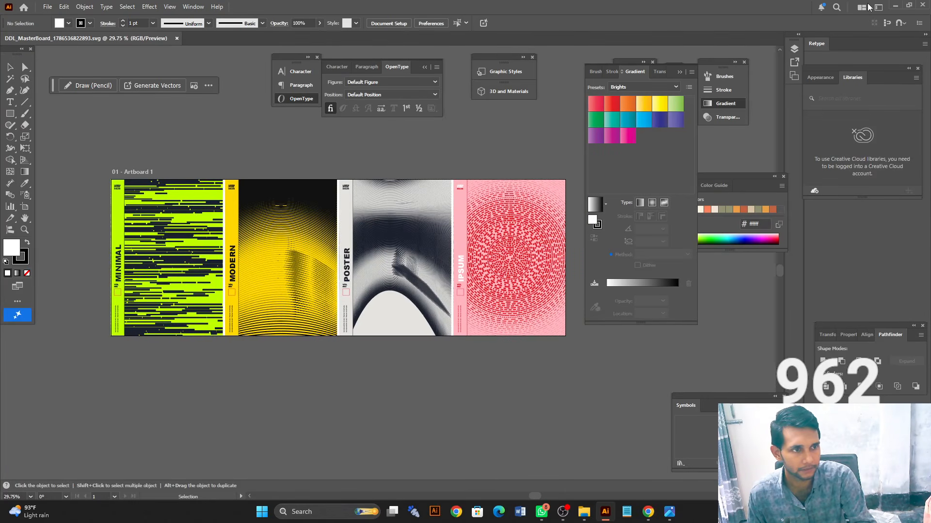
- Switch back to the poster generator in Chrome and shuffle the styles about ten times with the default engine settings
{"action": "left_click", "coordinate": [896, 5]}
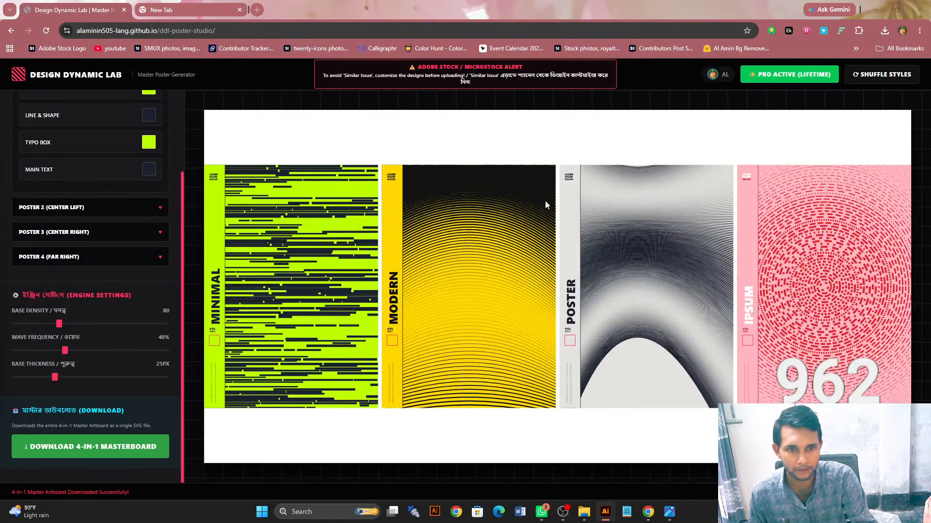
{"action": "left_click", "coordinate": [879, 76]}
{"action": "left_click", "coordinate": [879, 76]}
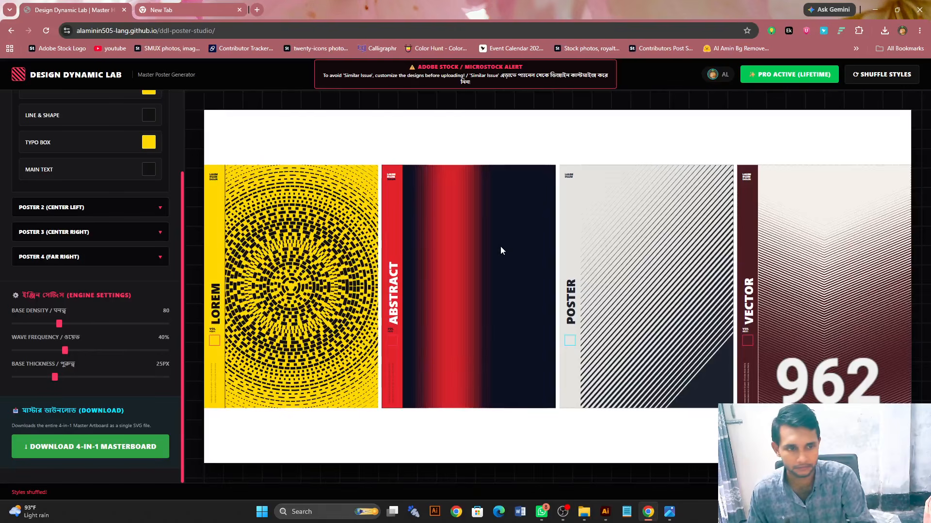
{"action": "left_click", "coordinate": [894, 77]}
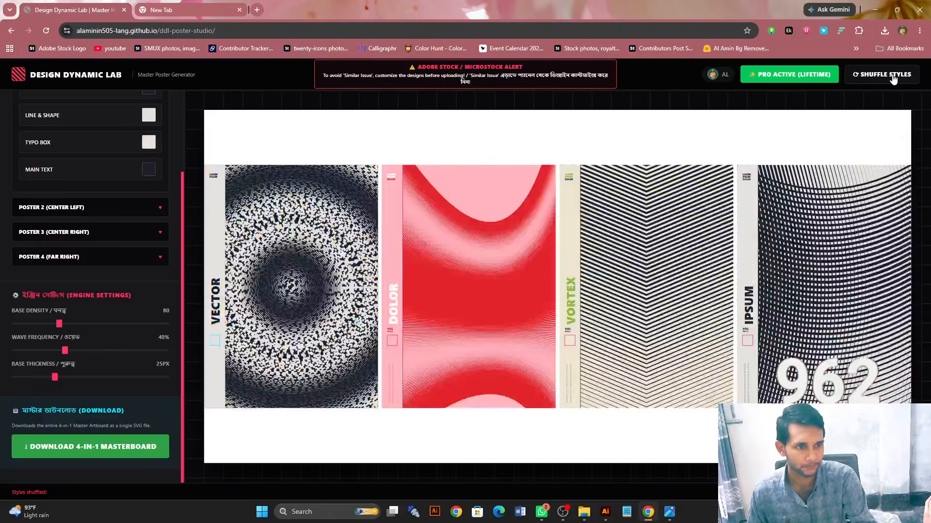
{"action": "left_click", "coordinate": [893, 76]}
{"action": "left_click", "coordinate": [893, 77]}
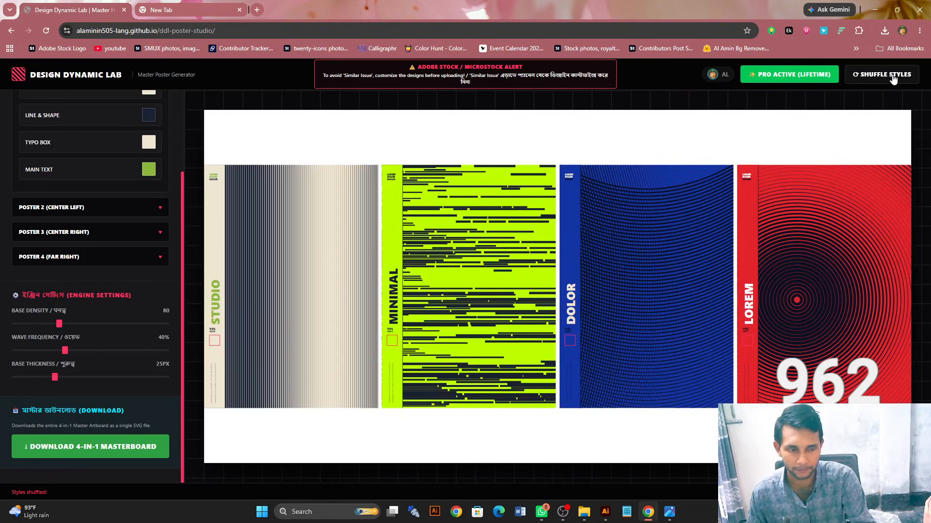
{"action": "left_click", "coordinate": [893, 76]}
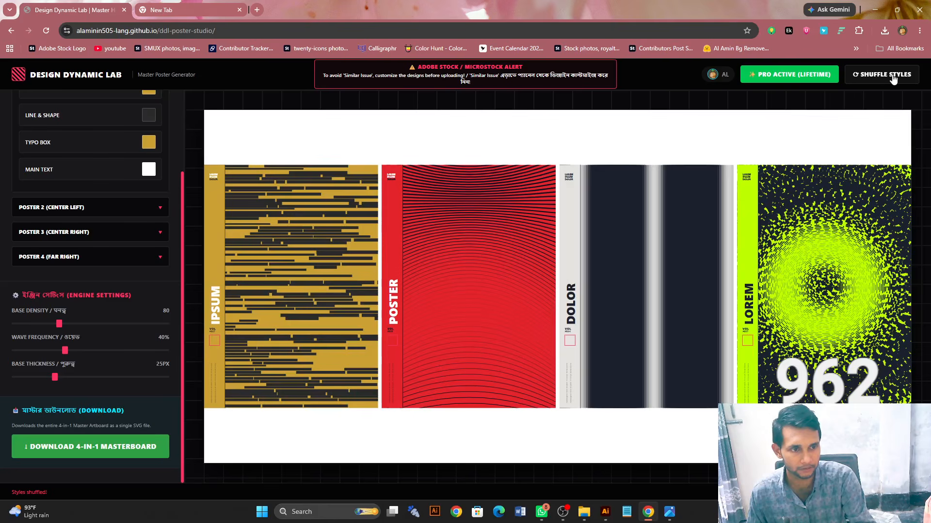
{"action": "left_click", "coordinate": [893, 76]}
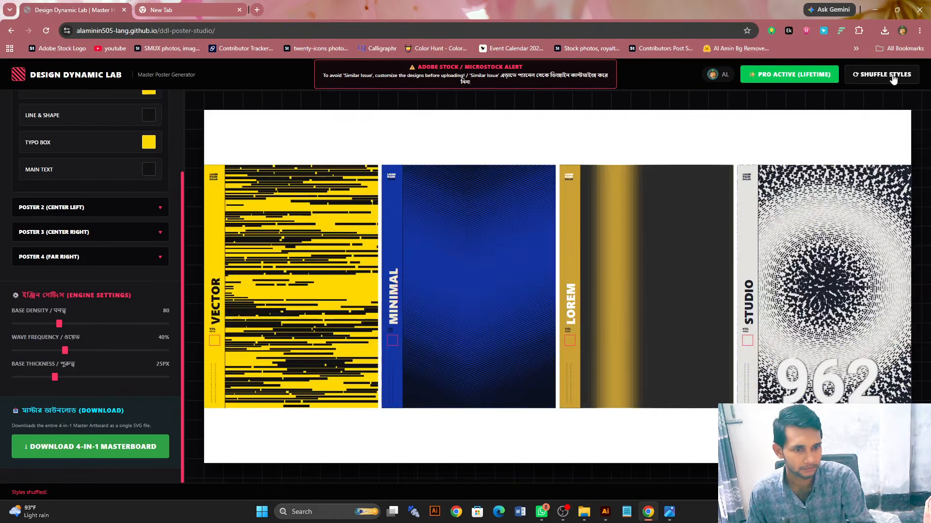
{"action": "left_click", "coordinate": [894, 77]}
{"action": "left_click", "coordinate": [893, 76]}
{"action": "left_click", "coordinate": [893, 77]}
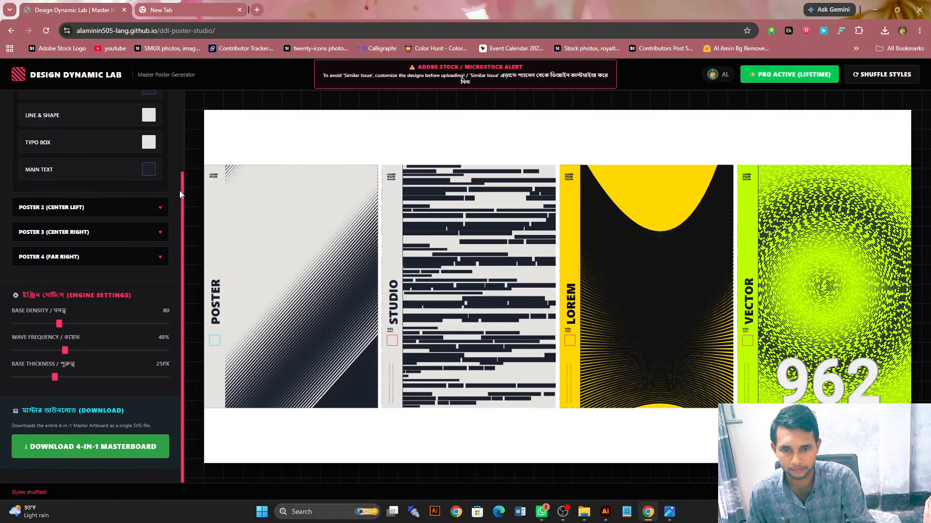
- Return to the Poster 1 customization settings and shuffle the masterboard through about a dozen more style combinations
{"action": "scroll", "coordinate": [180, 194], "scroll_direction": "up", "scroll_amount": 2}
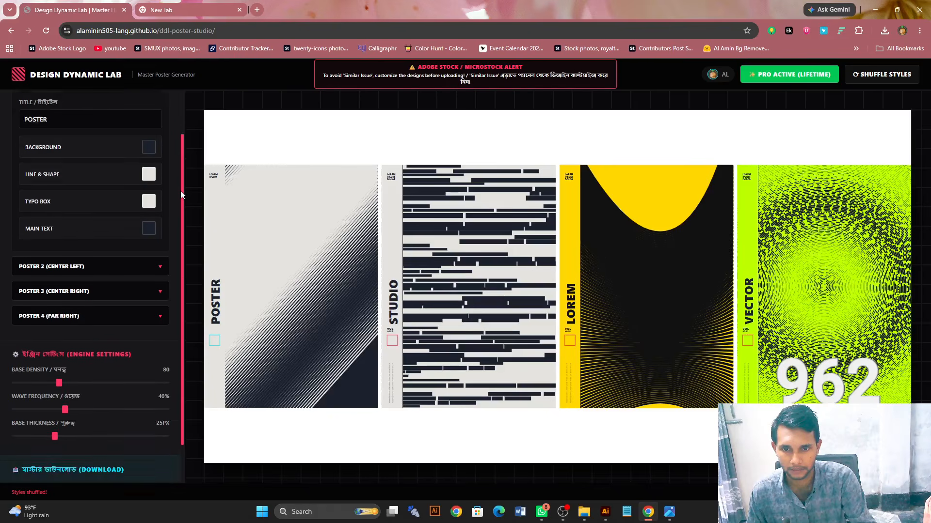
{"action": "scroll", "coordinate": [181, 190], "scroll_direction": "up", "scroll_amount": 2}
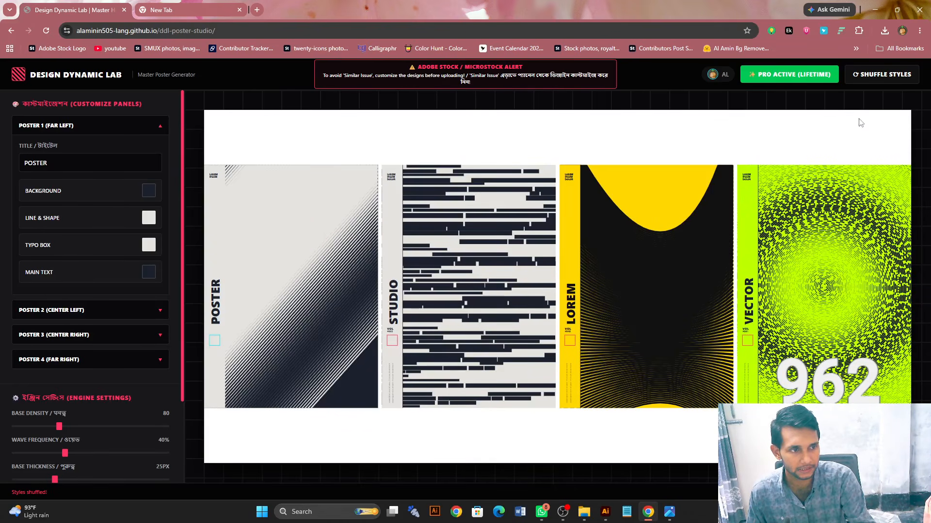
{"action": "left_click", "coordinate": [885, 75]}
{"action": "left_click", "coordinate": [886, 75]}
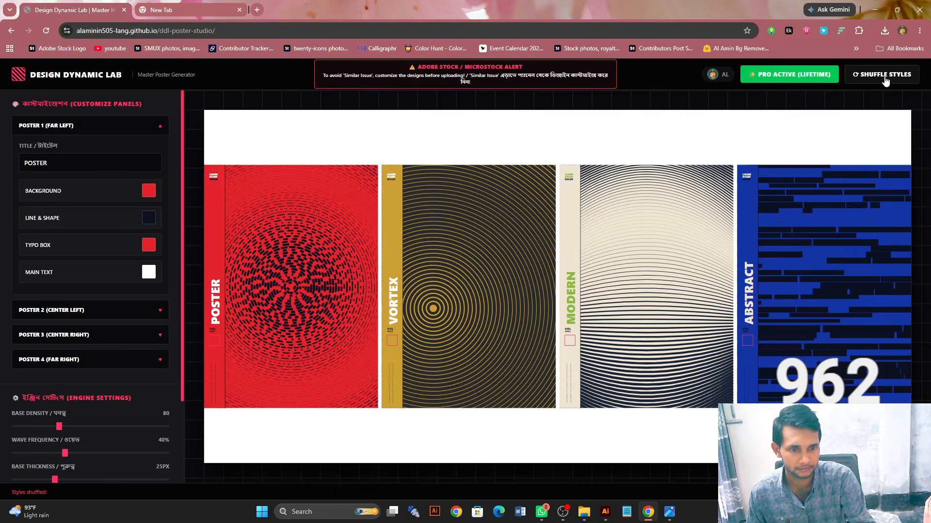
{"action": "left_click", "coordinate": [885, 75]}
{"action": "left_click", "coordinate": [885, 75]}
{"action": "left_click", "coordinate": [885, 76]}
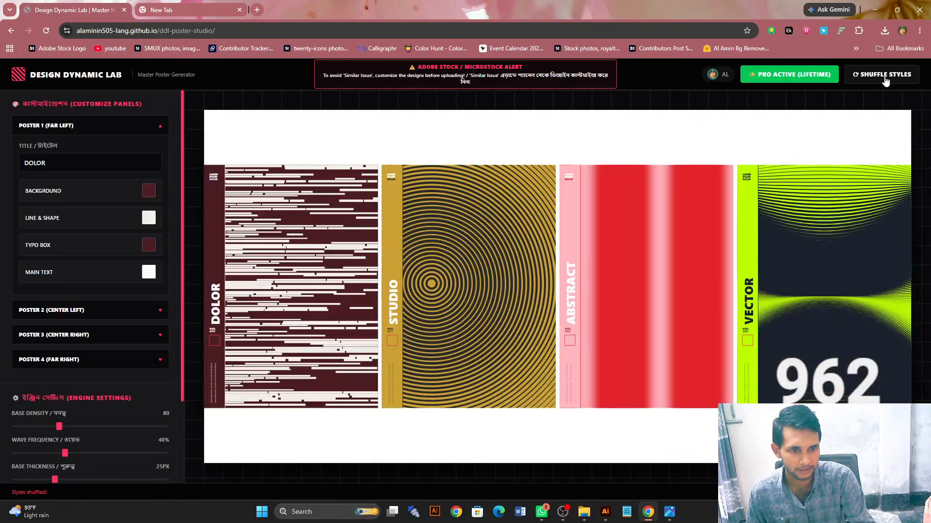
{"action": "left_click", "coordinate": [885, 75]}
{"action": "left_click", "coordinate": [885, 75]}
{"action": "left_click", "coordinate": [885, 75]}
{"action": "left_click", "coordinate": [885, 75]}
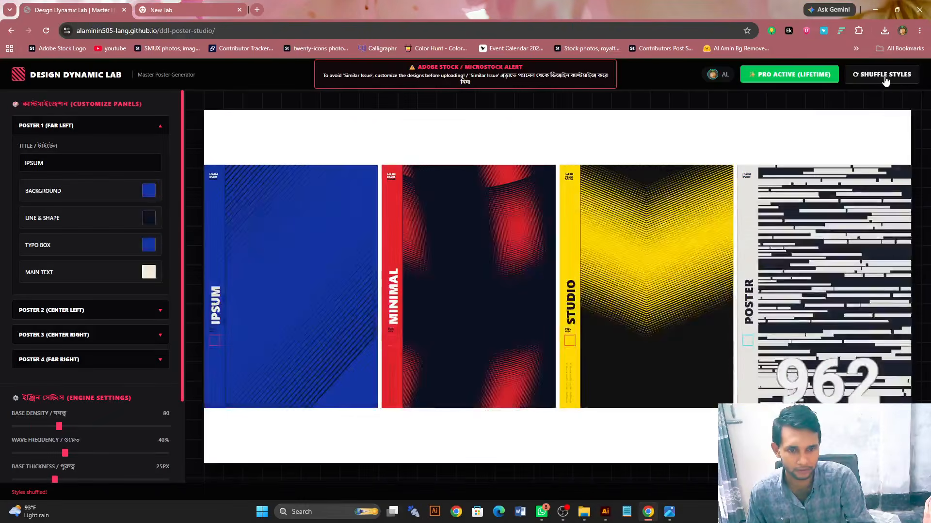
{"action": "left_click", "coordinate": [885, 75]}
{"action": "left_click", "coordinate": [885, 75]}
{"action": "left_click", "coordinate": [885, 77]}
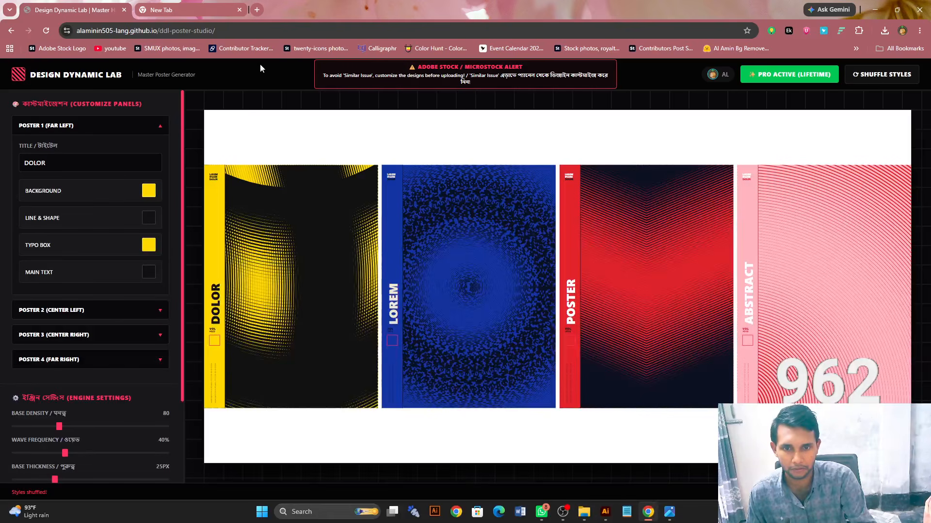
- Reload the generator from its own address, ddl-poster-studio, and shuffle the fresh set of posters six times
{"action": "left_click", "coordinate": [231, 32]}
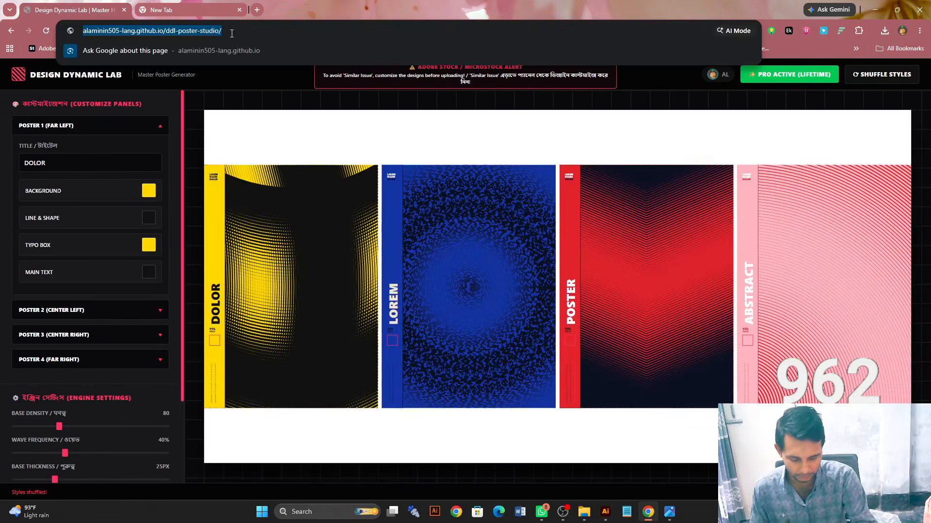
{"action": "key", "text": "Return"}
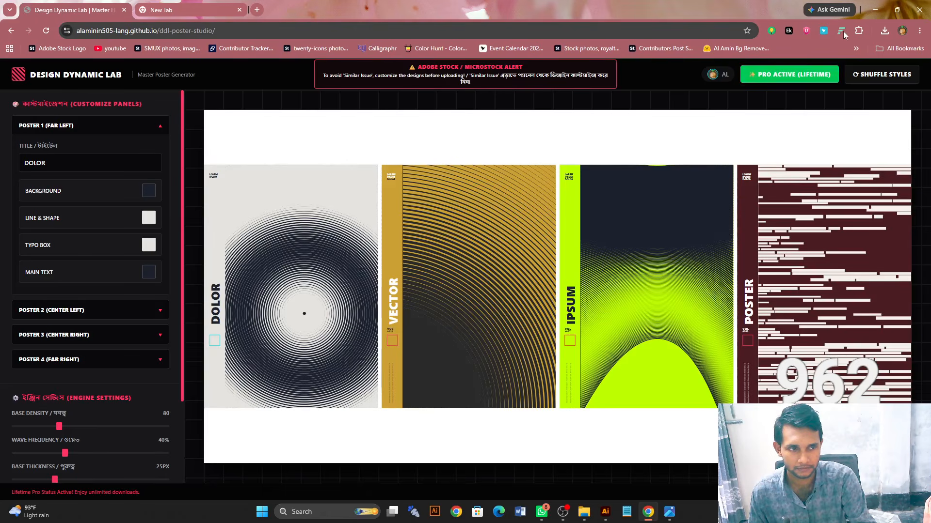
{"action": "left_click", "coordinate": [875, 76]}
{"action": "left_click", "coordinate": [876, 76]}
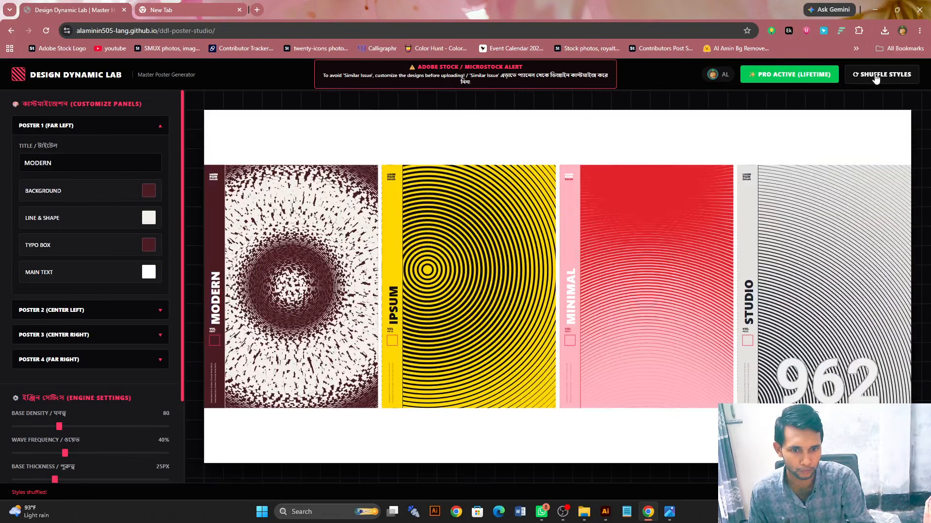
{"action": "left_click", "coordinate": [875, 75]}
{"action": "left_click", "coordinate": [875, 76]}
{"action": "left_click", "coordinate": [876, 76]}
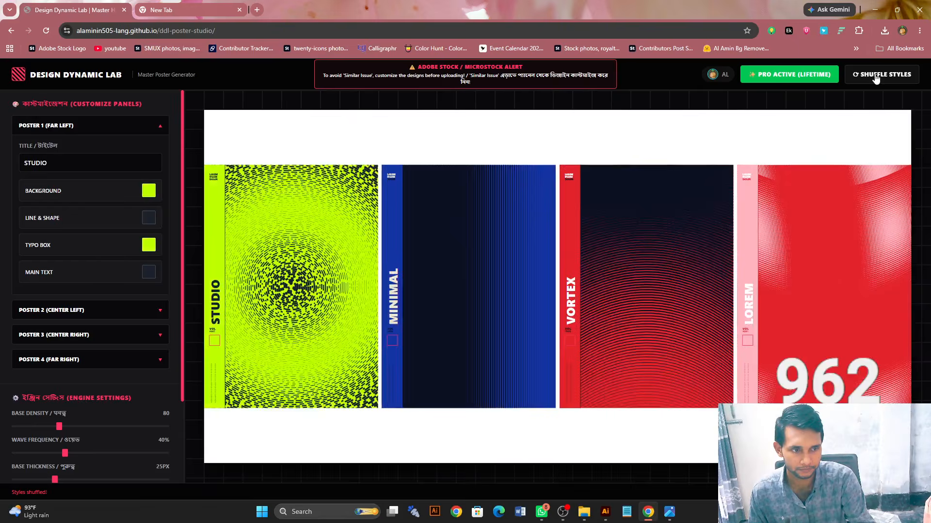
{"action": "left_click", "coordinate": [876, 75]}
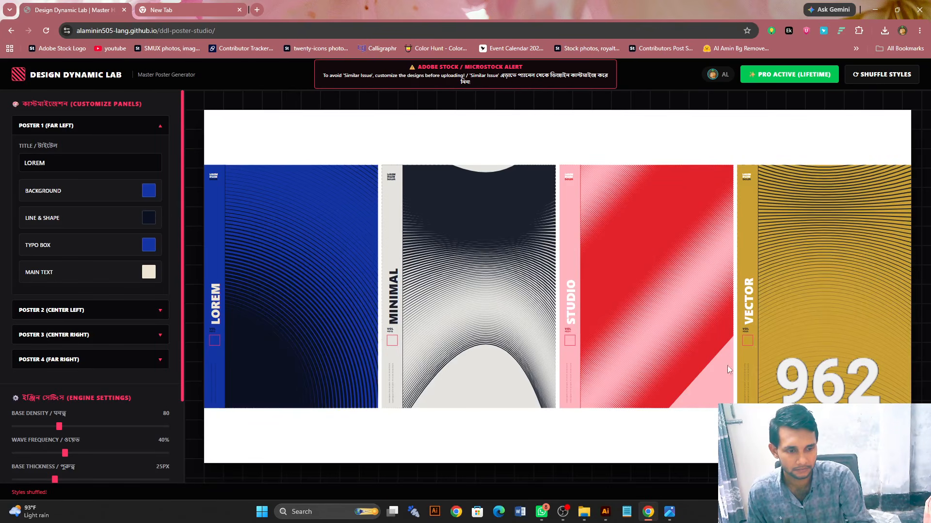
- Open the Adobe Stock contributor dashboard in the second browser tab and view the file details of the red warning triangle artwork
{"action": "left_click", "coordinate": [191, 7]}
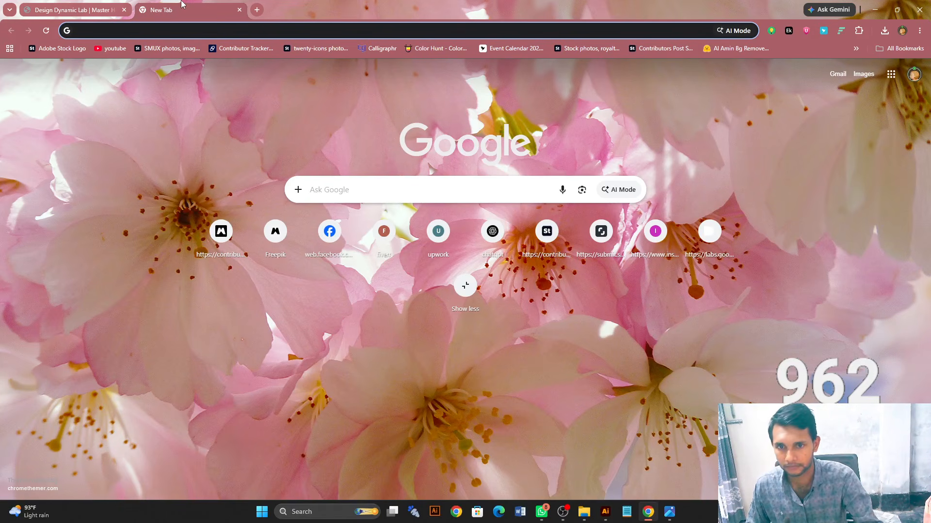
{"action": "left_click", "coordinate": [72, 51]}
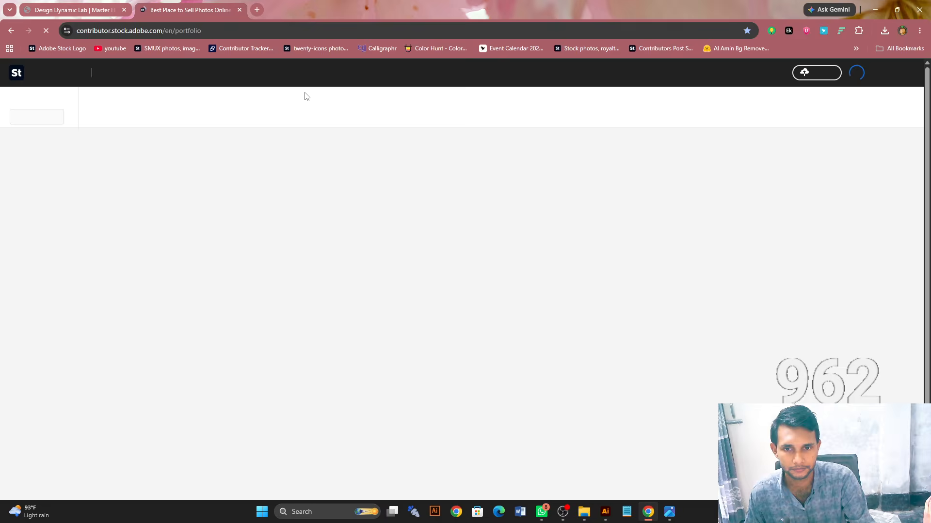
{"action": "scroll", "coordinate": [306, 97], "scroll_direction": "down", "scroll_amount": 3}
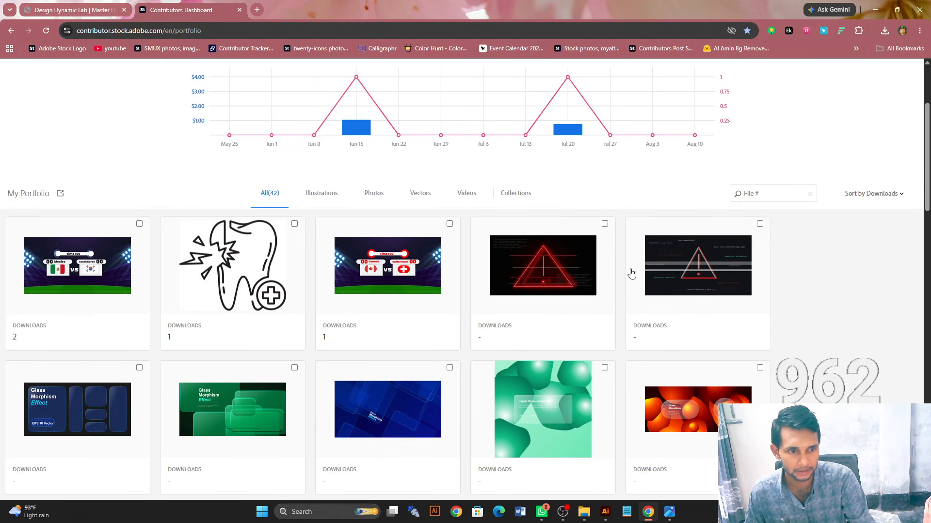
{"action": "left_click", "coordinate": [518, 275]}
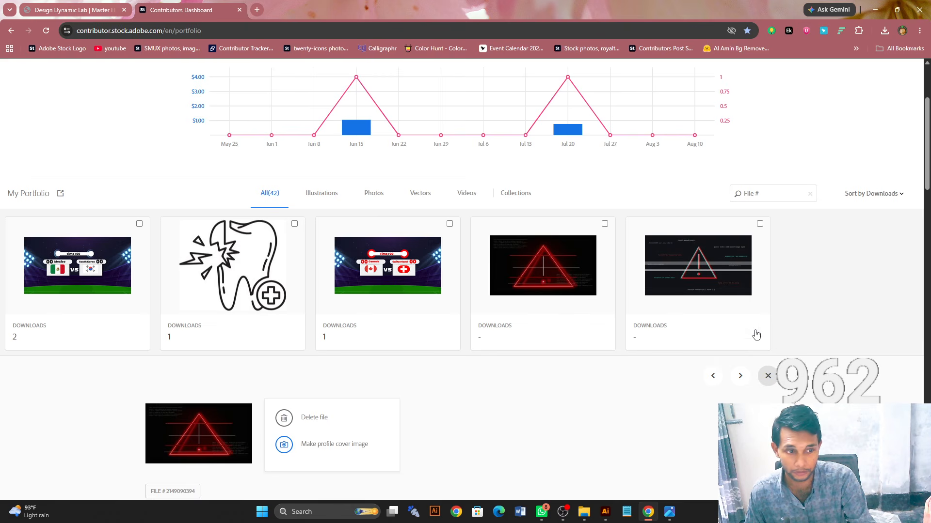
{"action": "left_click", "coordinate": [773, 379]}
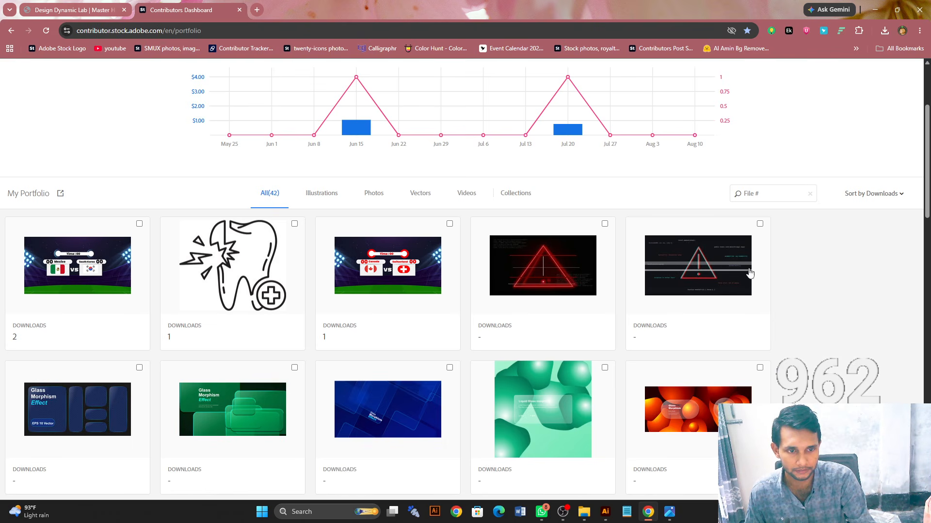
{"action": "scroll", "coordinate": [364, 152], "scroll_direction": "up", "scroll_amount": 3}
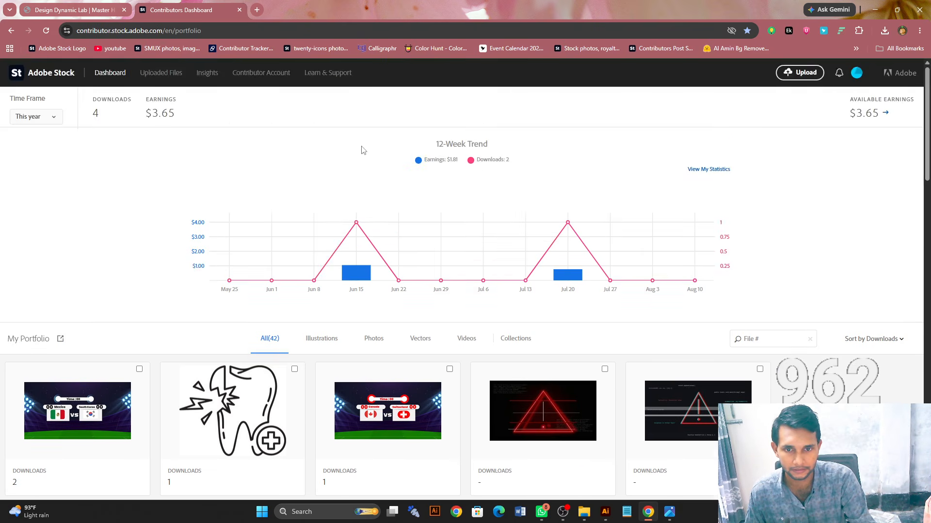
- Check the new uploads page, dismiss its notice about AI and EPS uploads, and return to the dashboard
{"action": "left_click", "coordinate": [165, 75]}
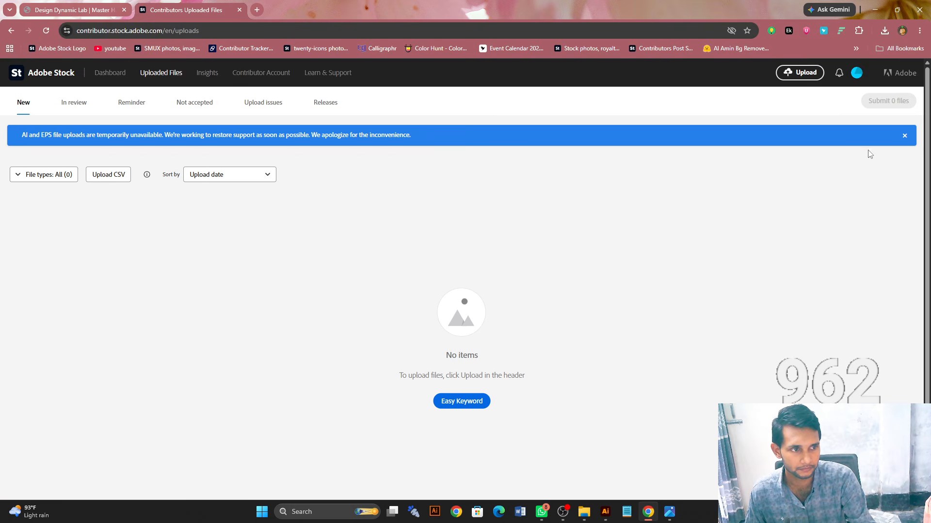
{"action": "left_click", "coordinate": [904, 137]}
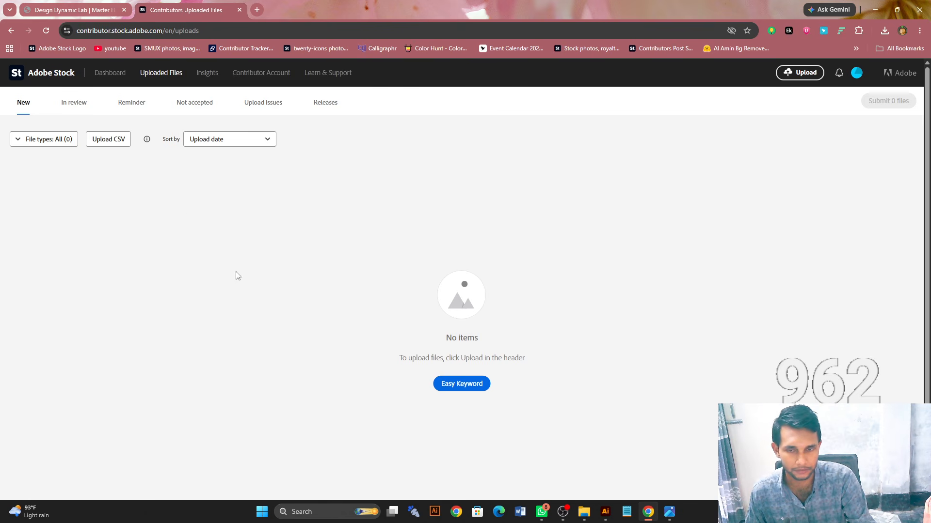
{"action": "left_click", "coordinate": [110, 73]}
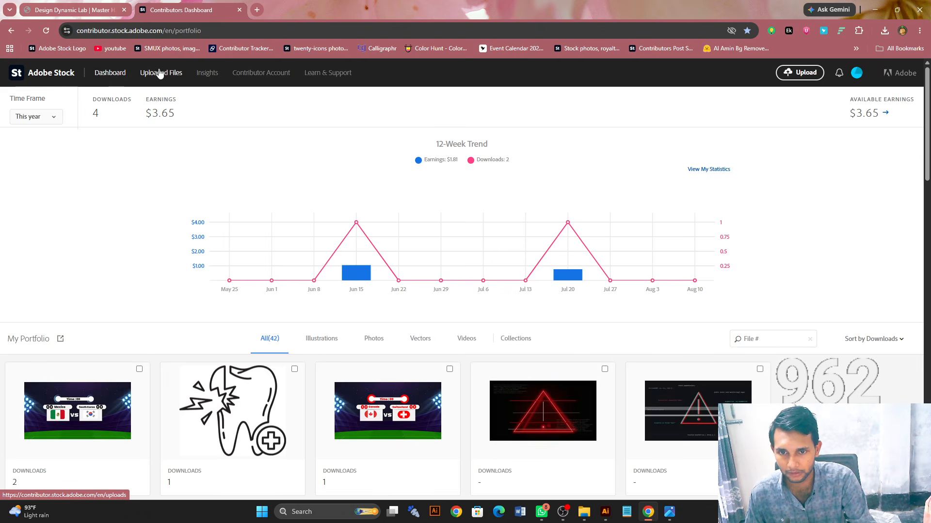
{"action": "left_click", "coordinate": [166, 72]}
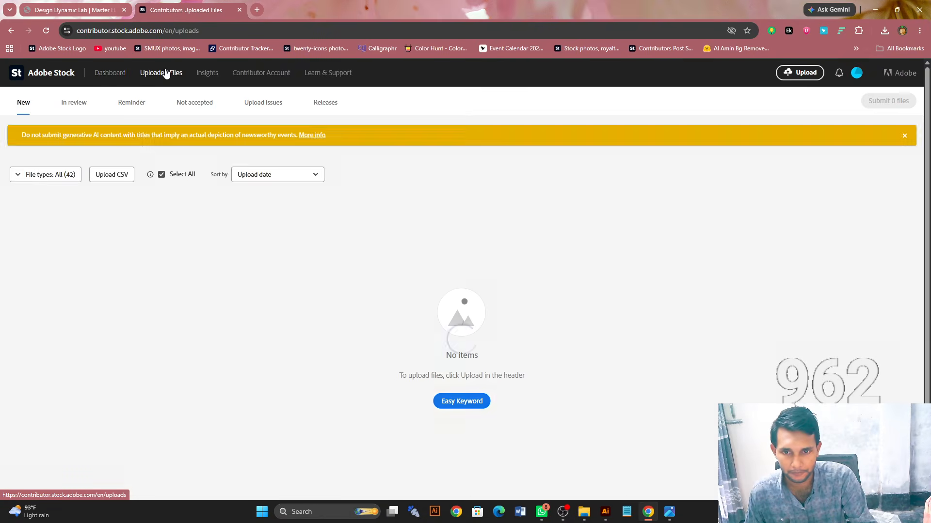
{"action": "left_click", "coordinate": [112, 74]}
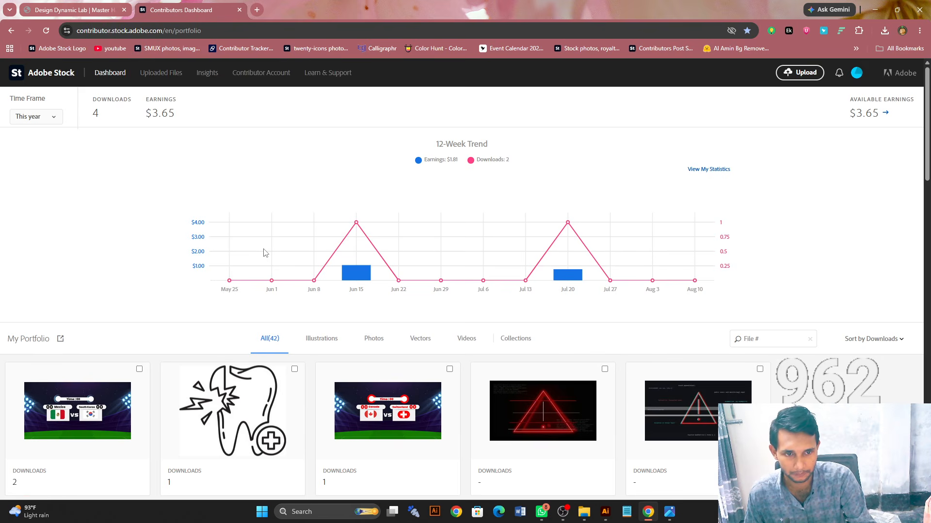
- Review the artworks and their download counts in the My Portfolio grid of the dashboard
{"action": "scroll", "coordinate": [353, 250], "scroll_direction": "down", "scroll_amount": 7}
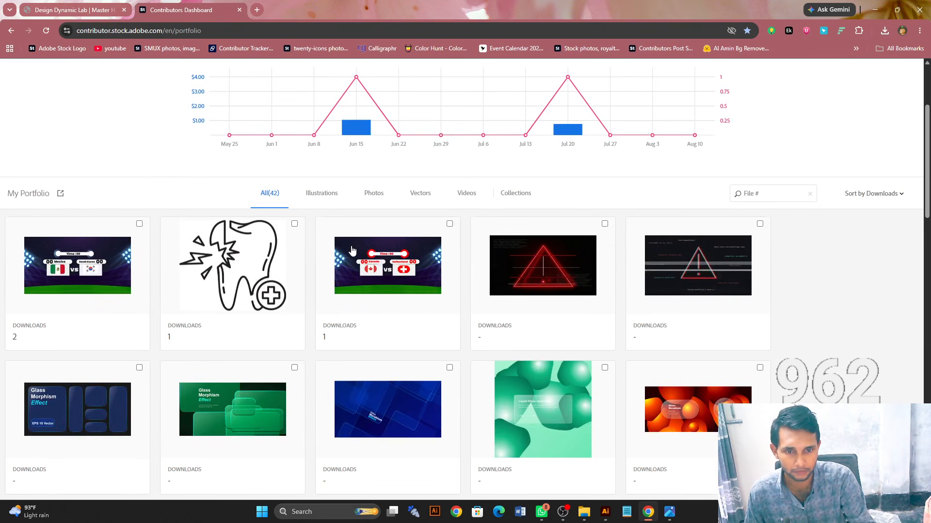
{"action": "scroll", "coordinate": [352, 250], "scroll_direction": "down", "scroll_amount": 3}
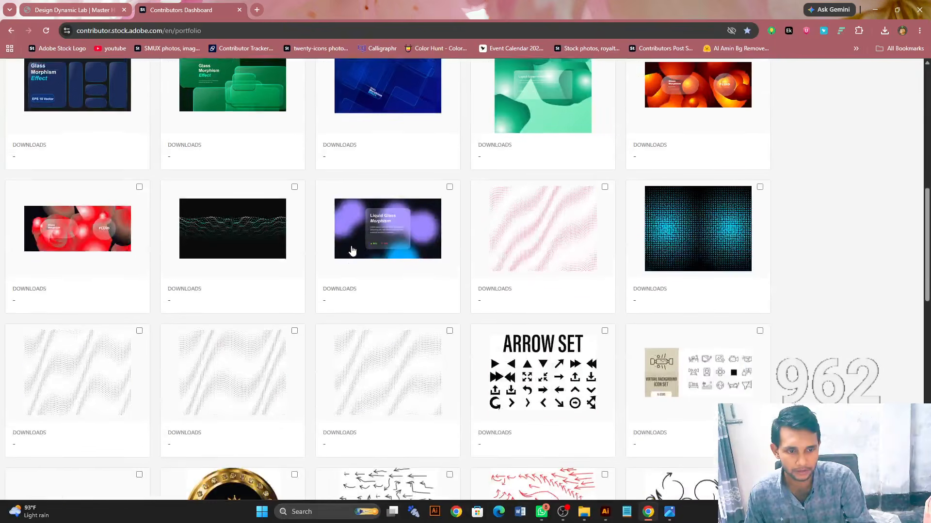
{"action": "scroll", "coordinate": [349, 249], "scroll_direction": "up", "scroll_amount": 7}
{"action": "scroll", "coordinate": [256, 249], "scroll_direction": "down", "scroll_amount": 7}
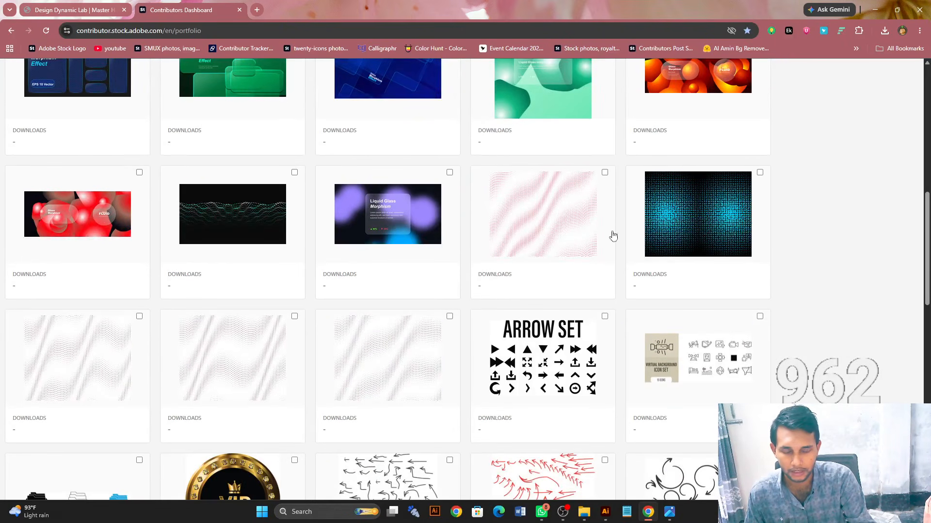
{"action": "scroll", "coordinate": [679, 237], "scroll_direction": "down", "scroll_amount": 3}
{"action": "scroll", "coordinate": [732, 238], "scroll_direction": "up", "scroll_amount": 7}
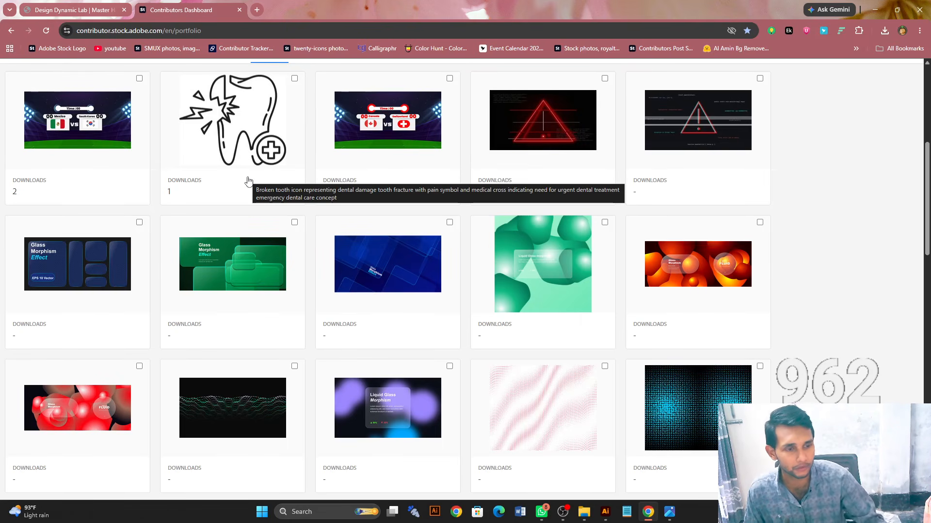
{"action": "scroll", "coordinate": [459, 243], "scroll_direction": "up", "scroll_amount": 3}
{"action": "scroll", "coordinate": [459, 243], "scroll_direction": "up", "scroll_amount": 3}
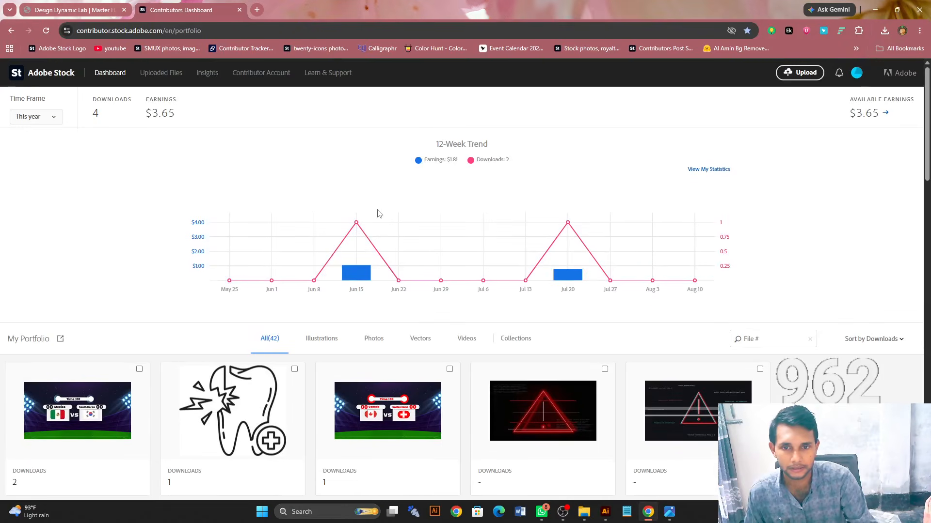
- Open the recent top sellers in Insights for vectors and view the profile of the first-listed contributor
{"action": "left_click", "coordinate": [203, 76]}
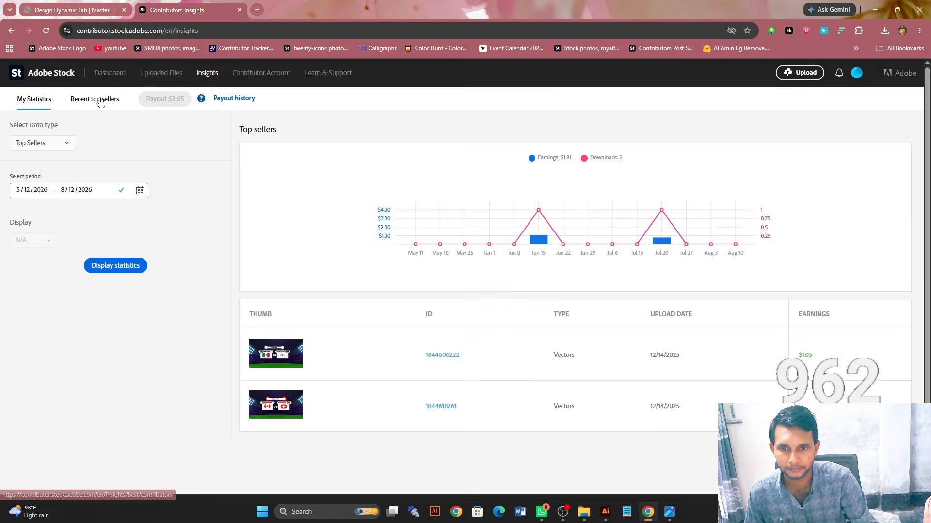
{"action": "left_click", "coordinate": [95, 99]}
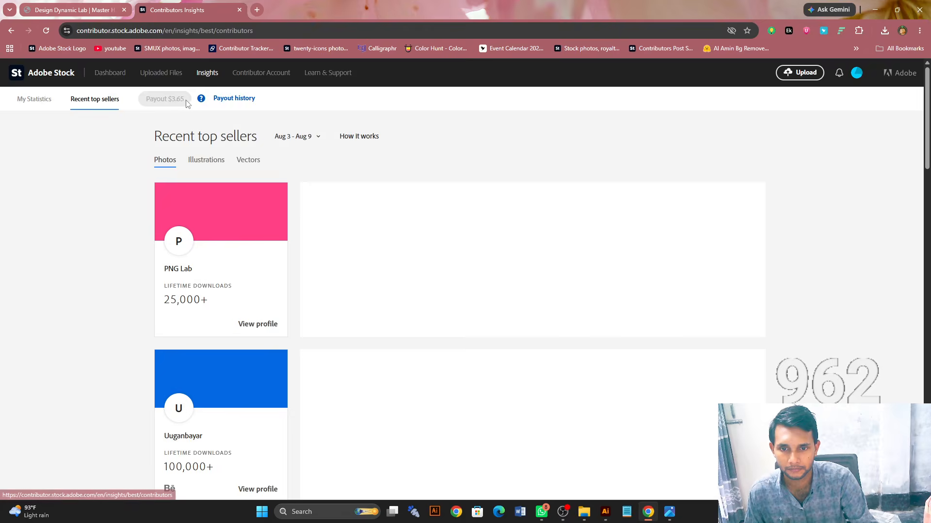
{"action": "left_click", "coordinate": [250, 161]}
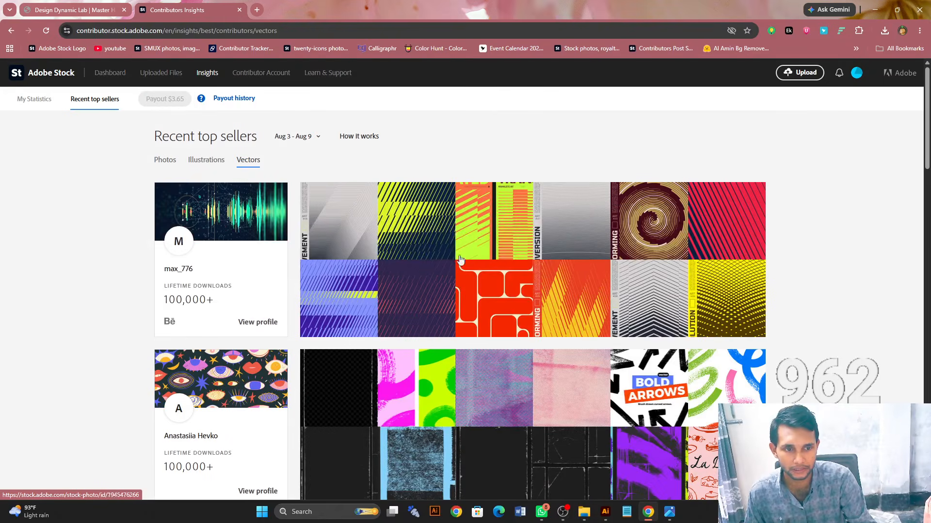
{"action": "left_click", "coordinate": [264, 323]}
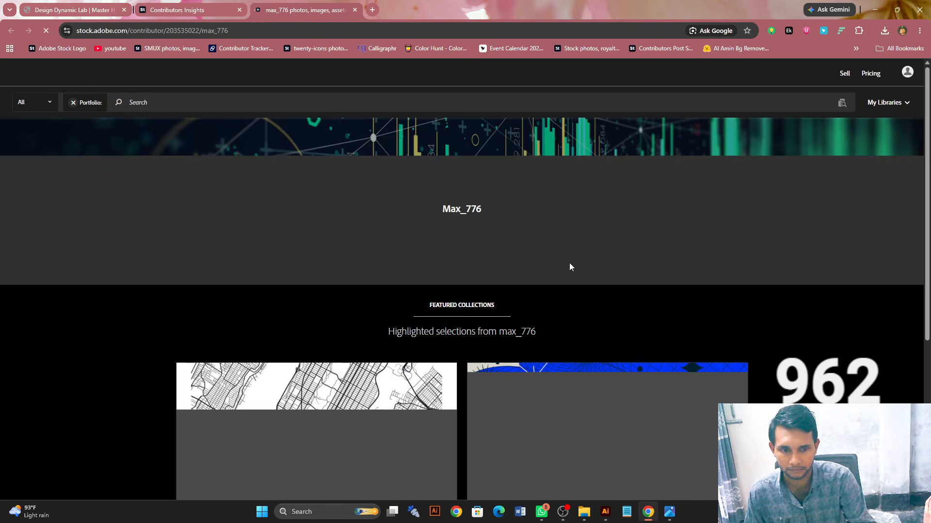
- Browse the top-selling contributor's portfolio, examining the striped, halftone and geometric poster sets and banners as references
{"action": "scroll", "coordinate": [570, 266], "scroll_direction": "down", "scroll_amount": 5}
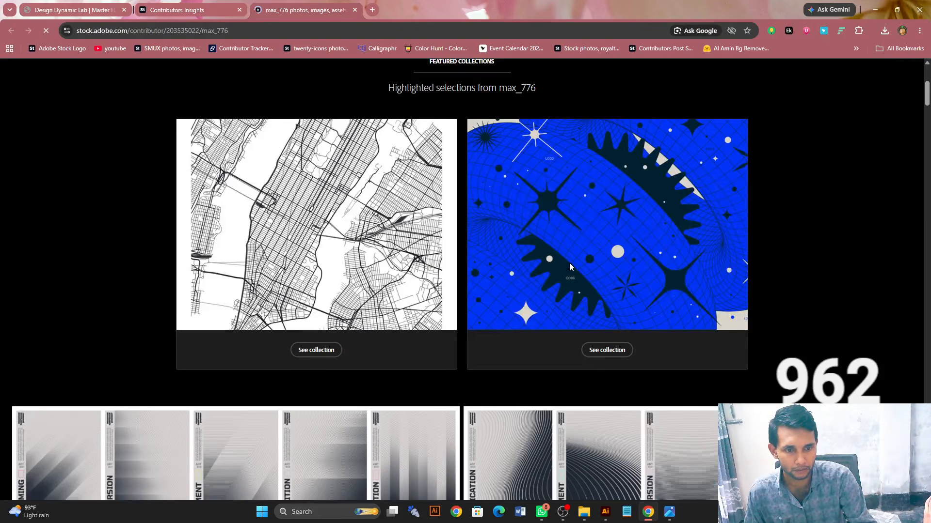
{"action": "scroll", "coordinate": [569, 263], "scroll_direction": "down", "scroll_amount": 7}
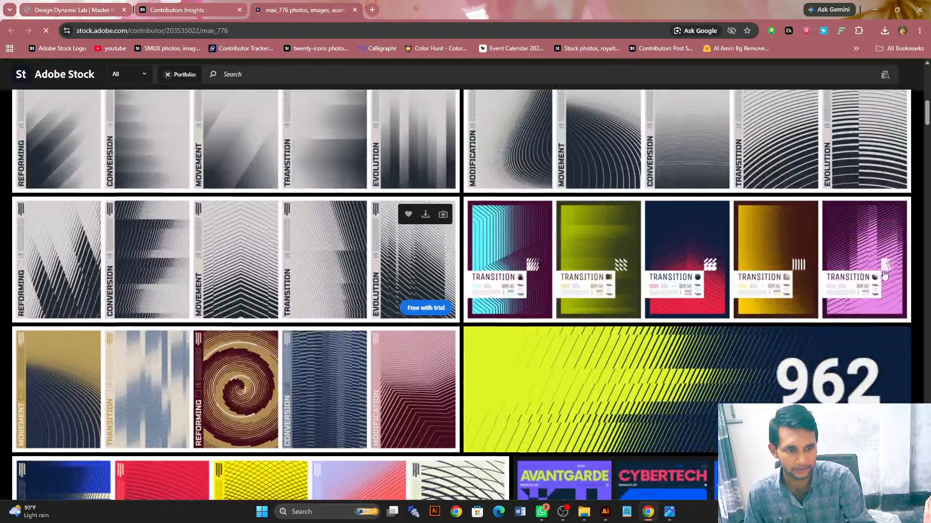
{"action": "scroll", "coordinate": [884, 275], "scroll_direction": "down", "scroll_amount": 4}
{"action": "scroll", "coordinate": [214, 268], "scroll_direction": "down", "scroll_amount": 3}
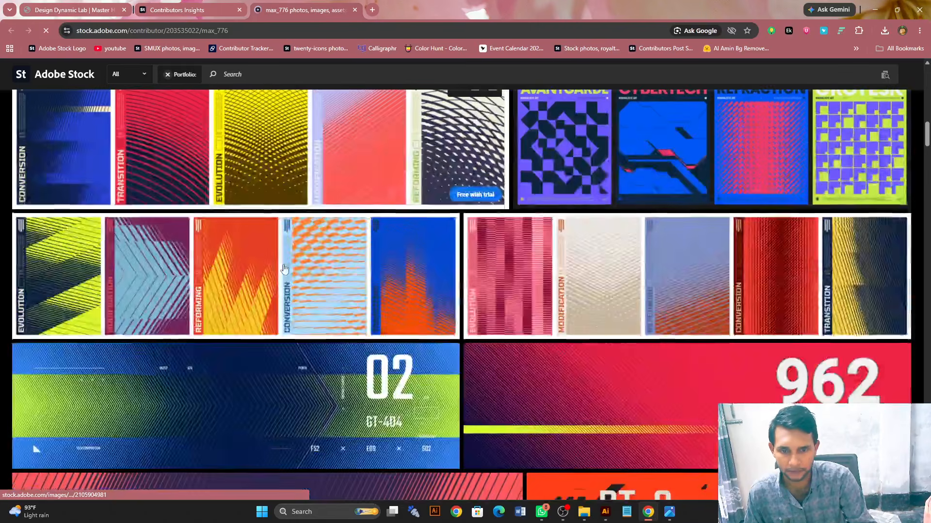
{"action": "scroll", "coordinate": [285, 268], "scroll_direction": "up", "scroll_amount": 2}
{"action": "scroll", "coordinate": [722, 159], "scroll_direction": "down", "scroll_amount": 15}
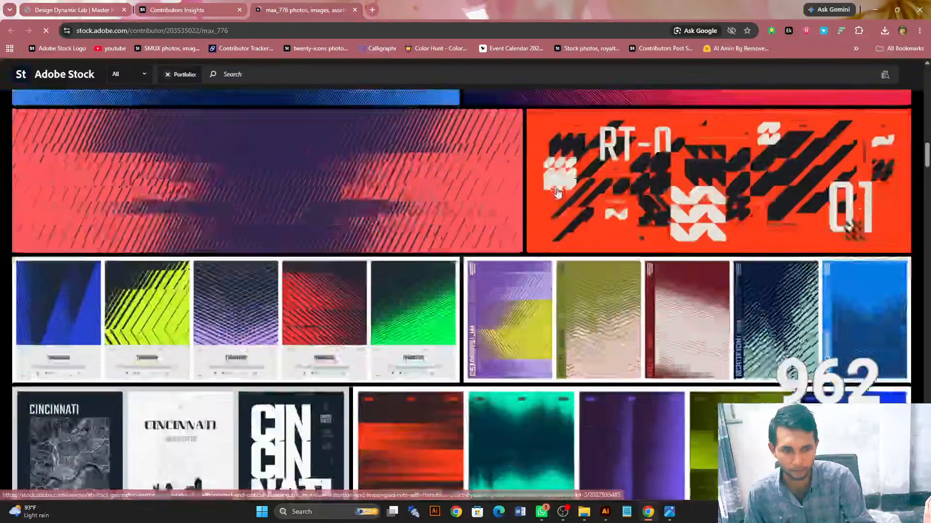
{"action": "scroll", "coordinate": [824, 199], "scroll_direction": "down", "scroll_amount": 12}
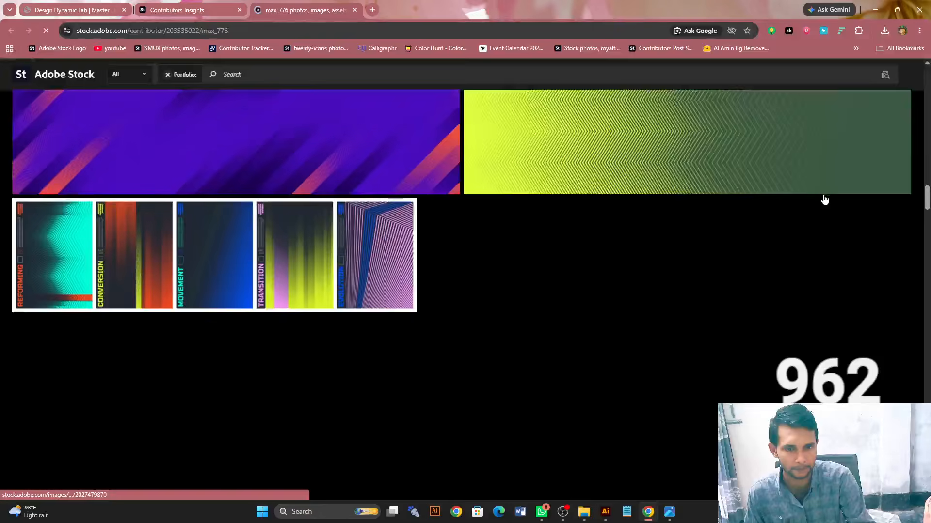
{"action": "scroll", "coordinate": [824, 199], "scroll_direction": "up", "scroll_amount": 4}
{"action": "scroll", "coordinate": [824, 199], "scroll_direction": "up", "scroll_amount": 4}
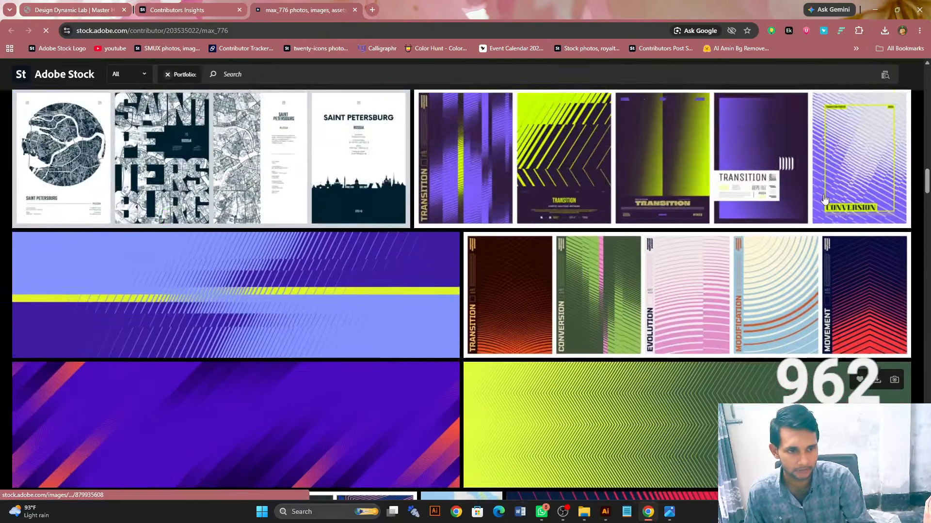
{"action": "scroll", "coordinate": [792, 201], "scroll_direction": "down", "scroll_amount": 7}
{"action": "scroll", "coordinate": [792, 200], "scroll_direction": "down", "scroll_amount": 5}
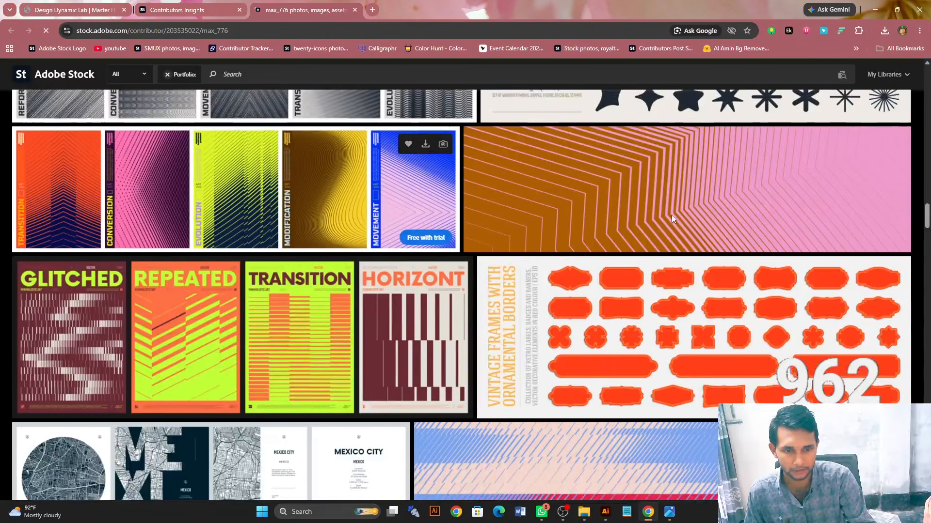
{"action": "scroll", "coordinate": [667, 219], "scroll_direction": "up", "scroll_amount": 8}
{"action": "scroll", "coordinate": [673, 220], "scroll_direction": "up", "scroll_amount": 15}
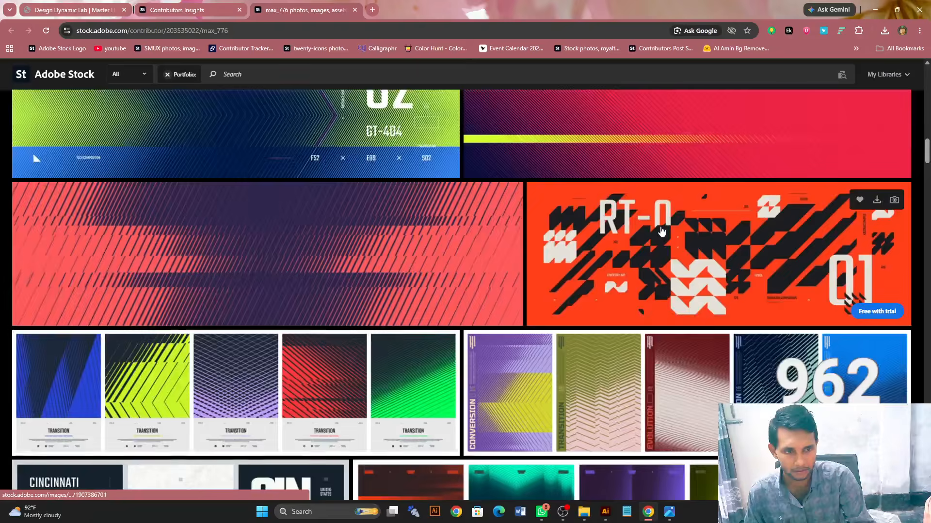
{"action": "scroll", "coordinate": [661, 232], "scroll_direction": "down", "scroll_amount": 15}
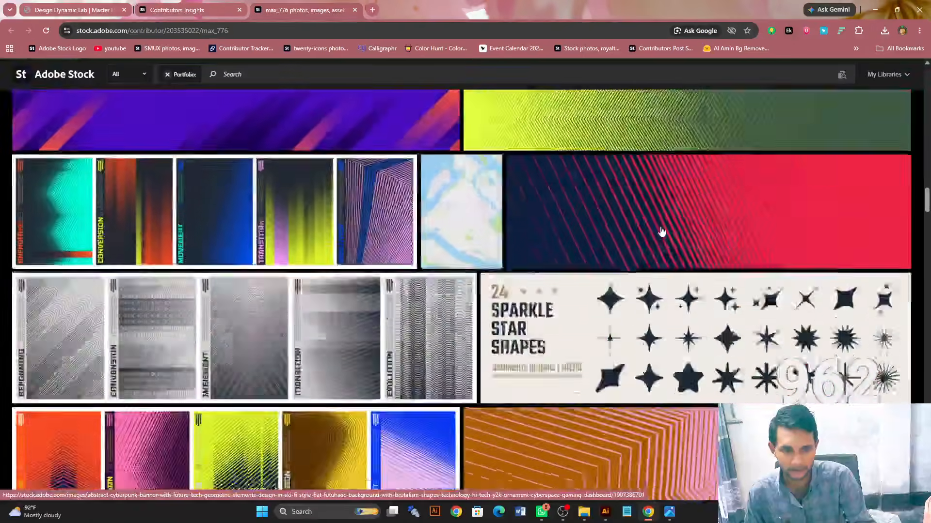
{"action": "scroll", "coordinate": [661, 231], "scroll_direction": "down", "scroll_amount": 13}
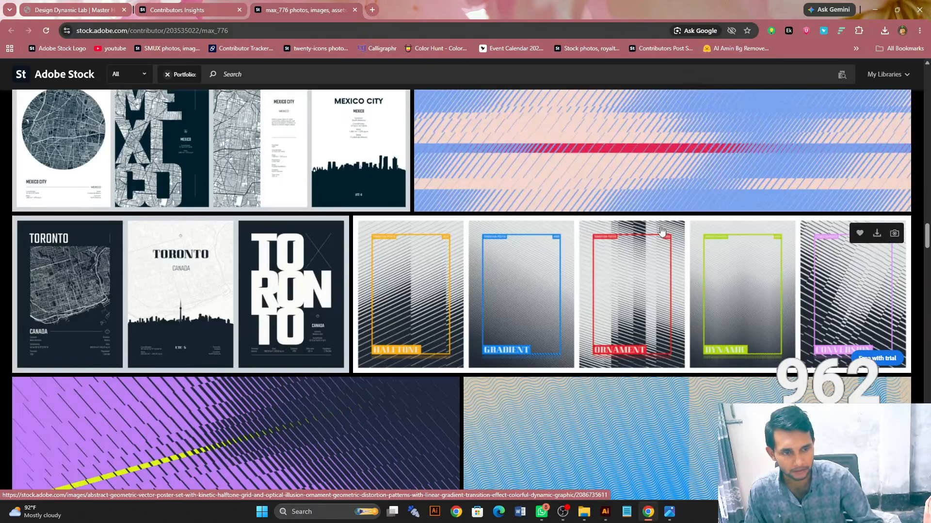
{"action": "scroll", "coordinate": [662, 232], "scroll_direction": "down", "scroll_amount": 10}
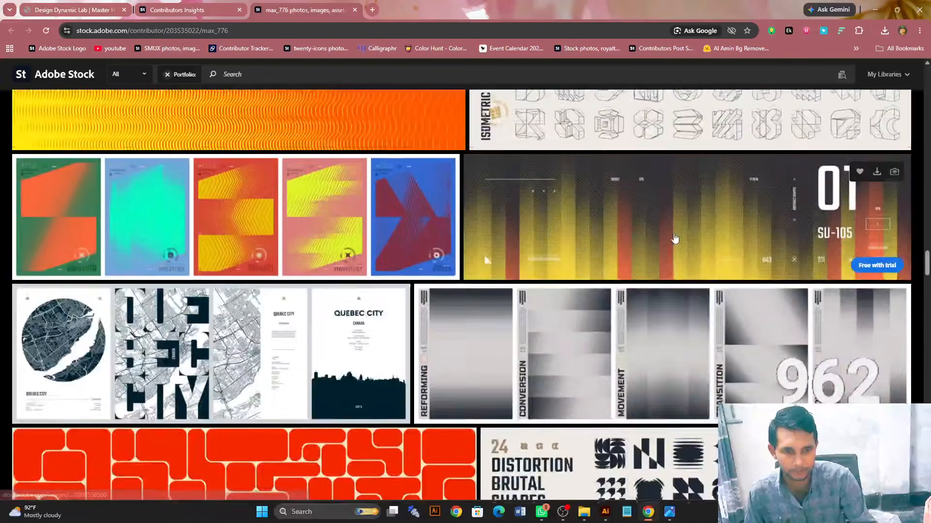
{"action": "scroll", "coordinate": [675, 238], "scroll_direction": "down", "scroll_amount": 12}
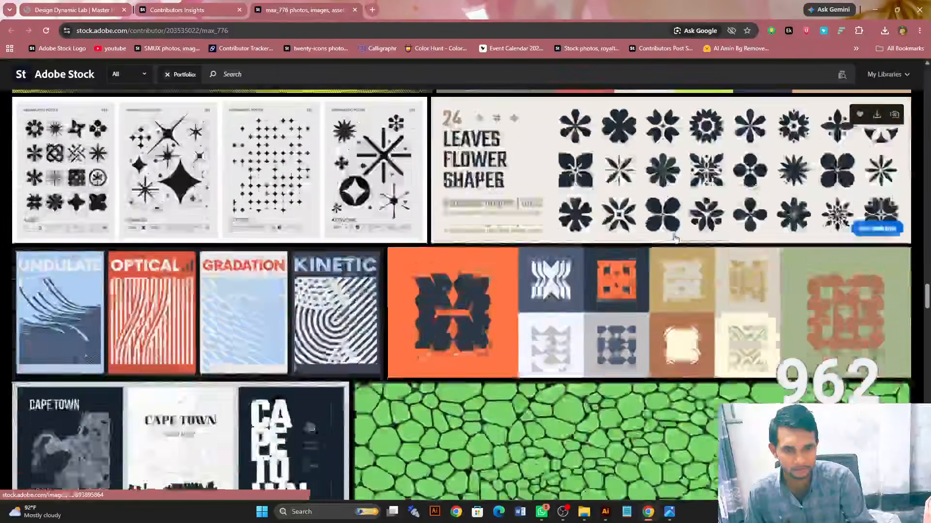
{"action": "scroll", "coordinate": [675, 239], "scroll_direction": "down", "scroll_amount": 9}
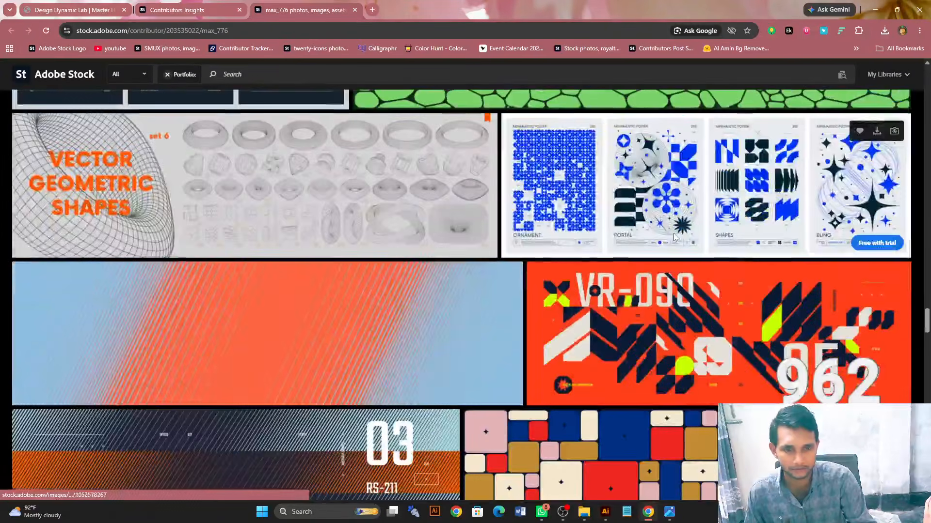
{"action": "scroll", "coordinate": [674, 238], "scroll_direction": "down", "scroll_amount": 11}
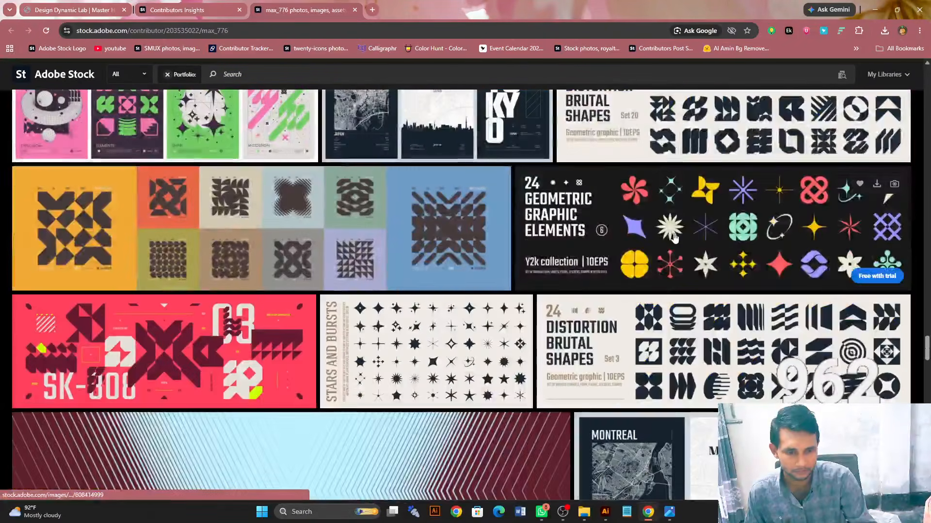
{"action": "scroll", "coordinate": [674, 237], "scroll_direction": "up", "scroll_amount": 4}
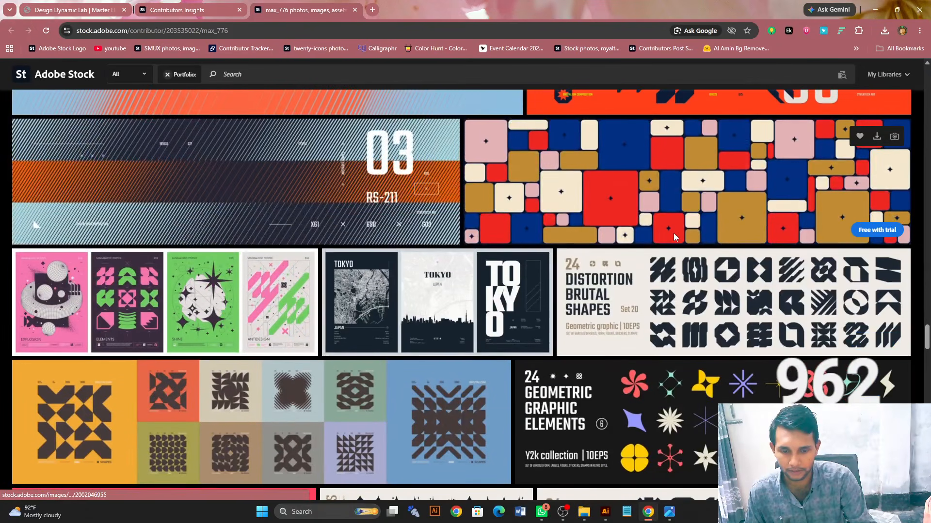